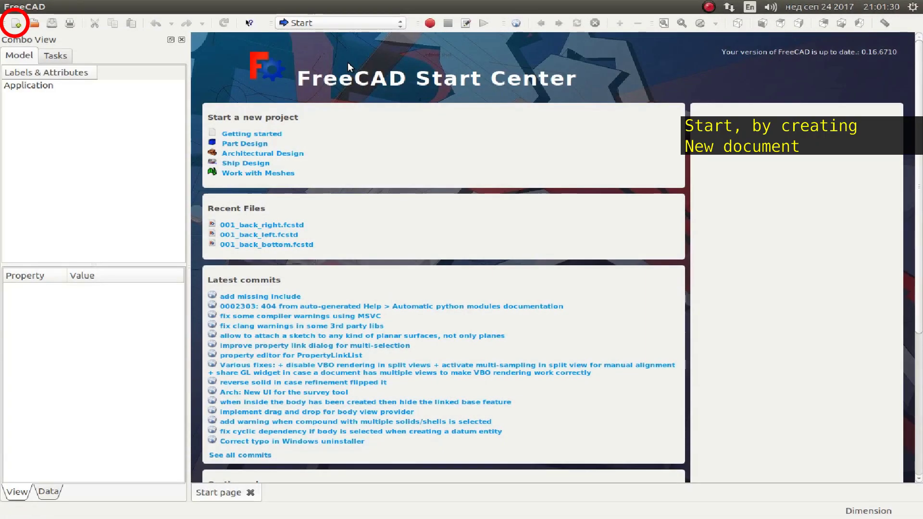
# Step: Create a new empty document and save it as assembly1 in the pottery-wheel parts folder
pyautogui.click(15, 24)
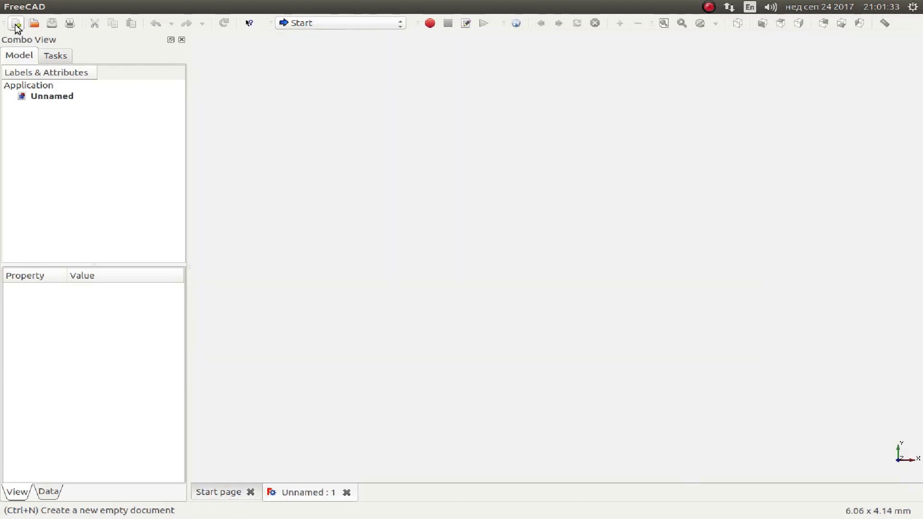
pyautogui.click(52, 7)
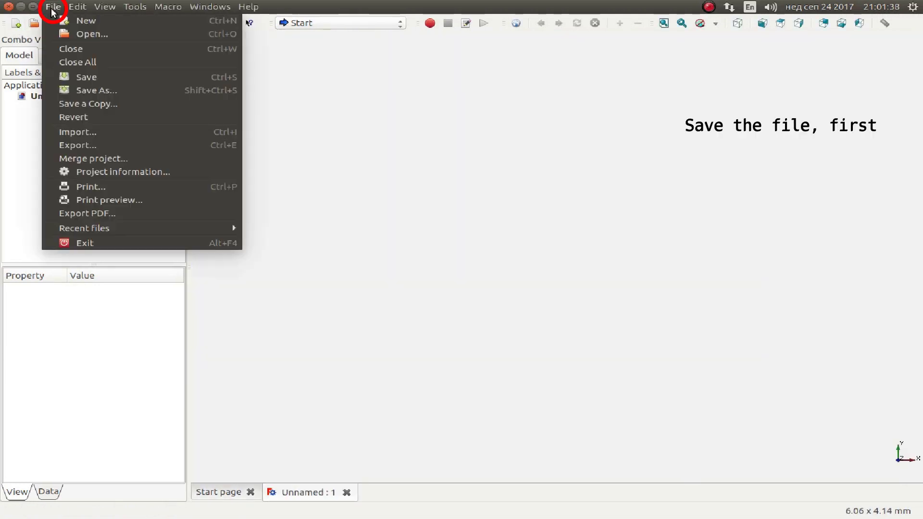
pyautogui.click(104, 90)
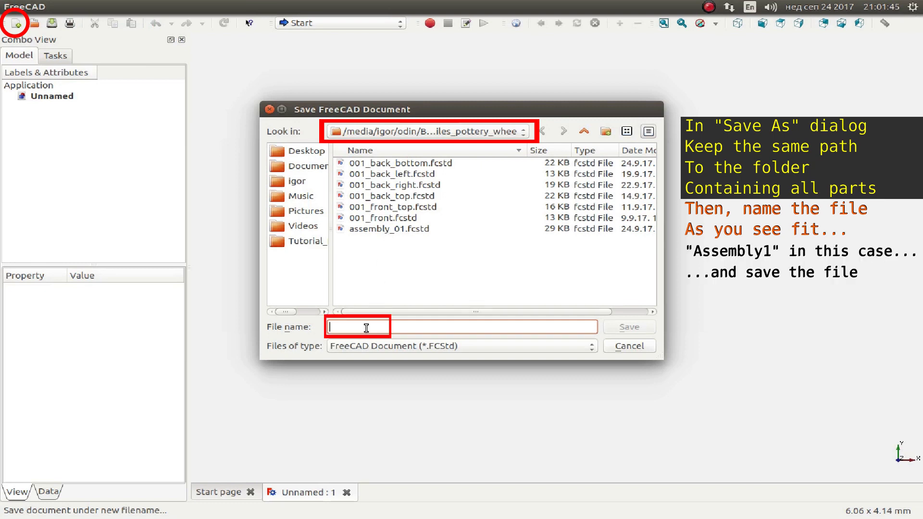
pyautogui.write('assembly')
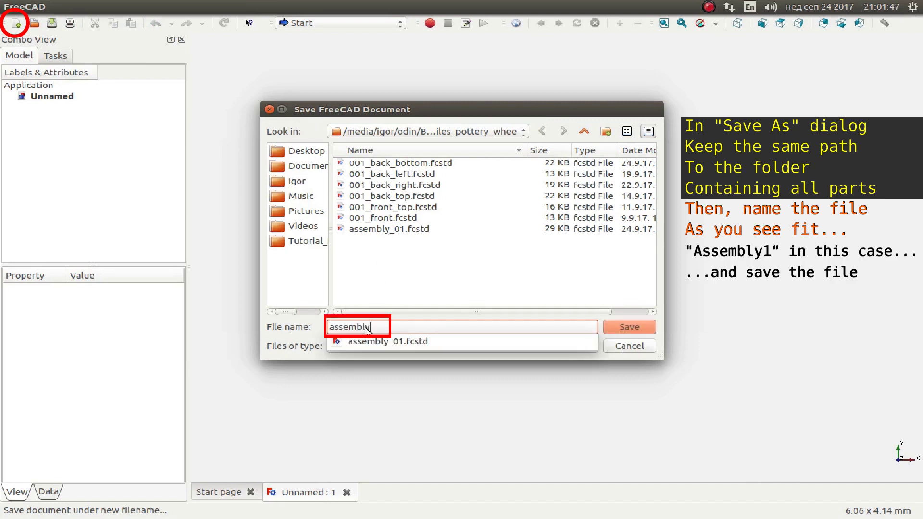
pyautogui.write('1')
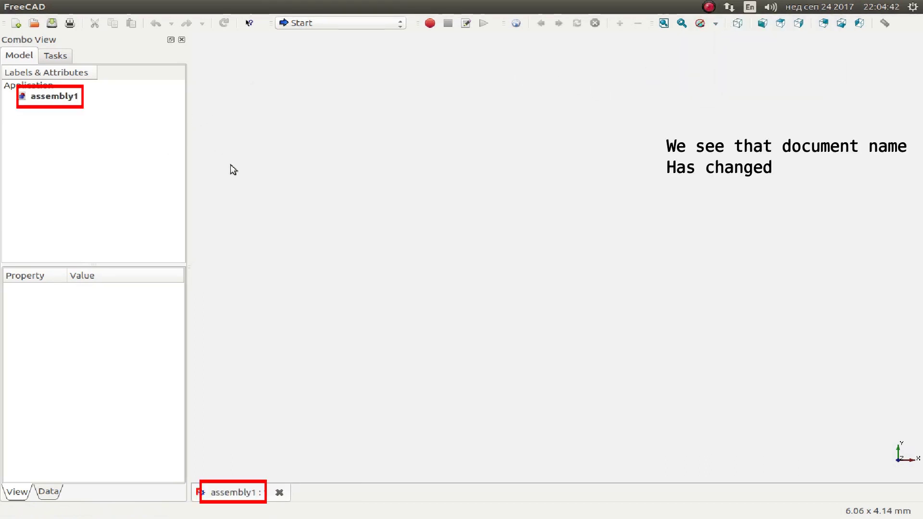
# Step: Close assembly1, then open 001_front.fcstd and 001_front_top.fcstd together
pyautogui.click(279, 493)
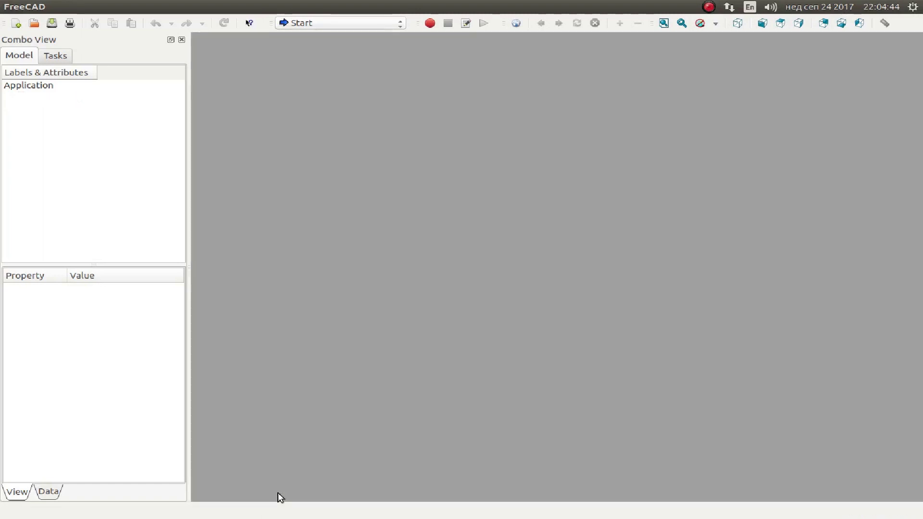
pyautogui.click(34, 25)
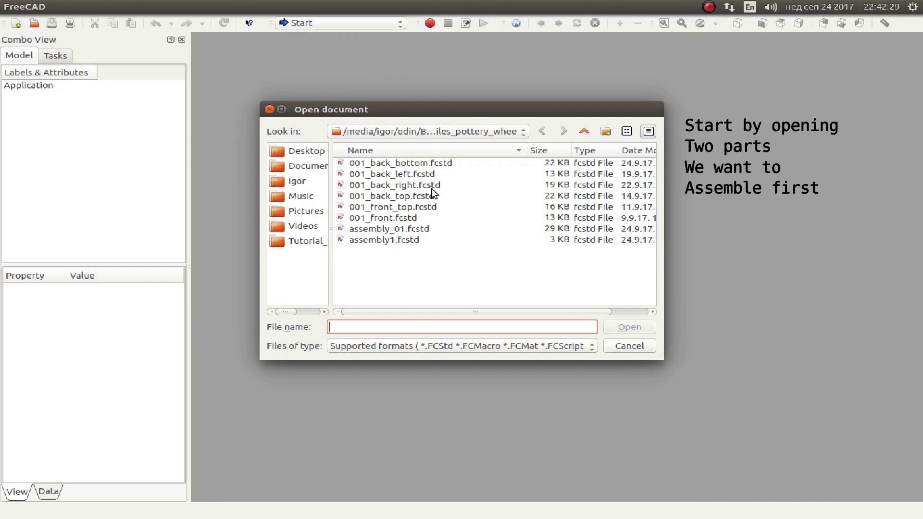
pyautogui.click(414, 219)
pyautogui.keyDown('ctrl'); pyautogui.click(415, 212); pyautogui.keyUp('ctrl')
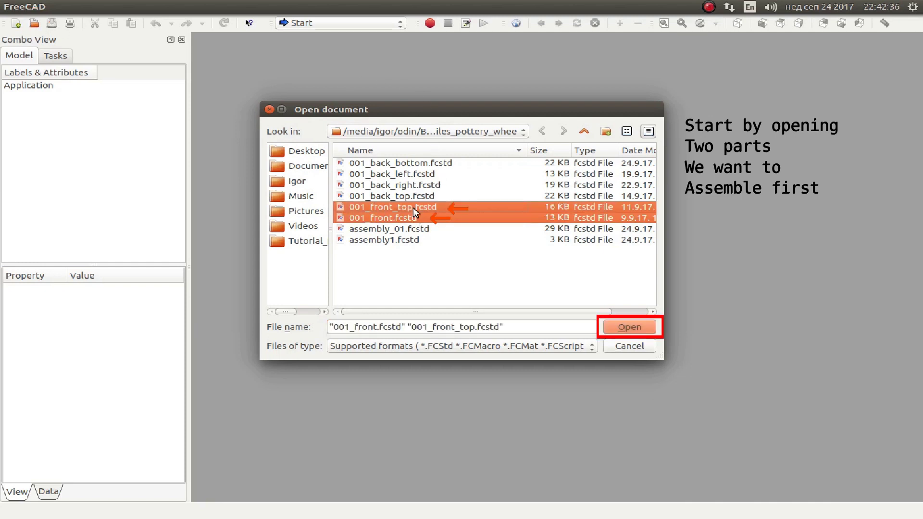
pyautogui.click(630, 327)
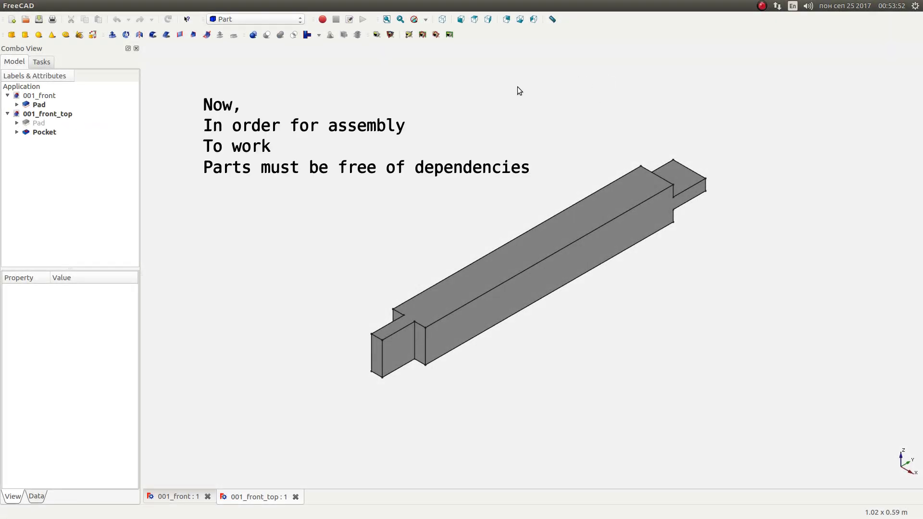
# Step: Expand both Pads and the Pocket to show Sketch and Sketch001, then view the dependency graph
pyautogui.click(17, 104)
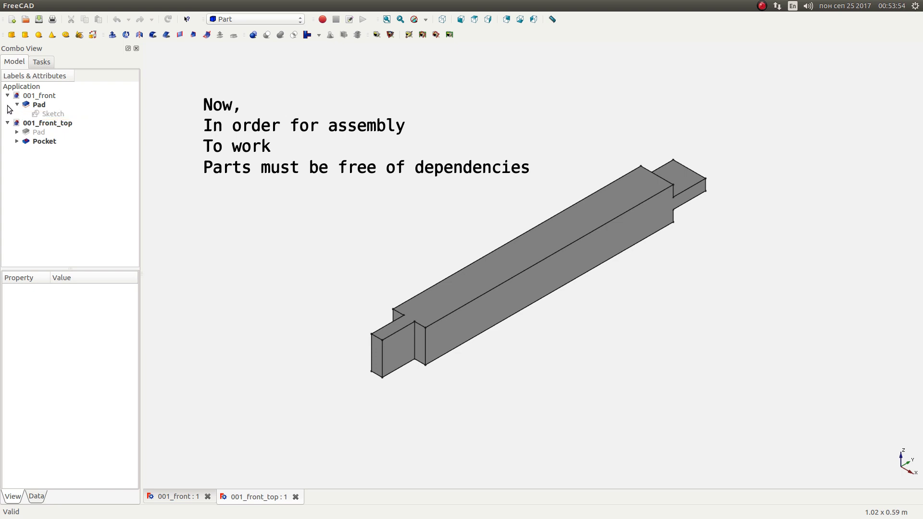
pyautogui.click(17, 131)
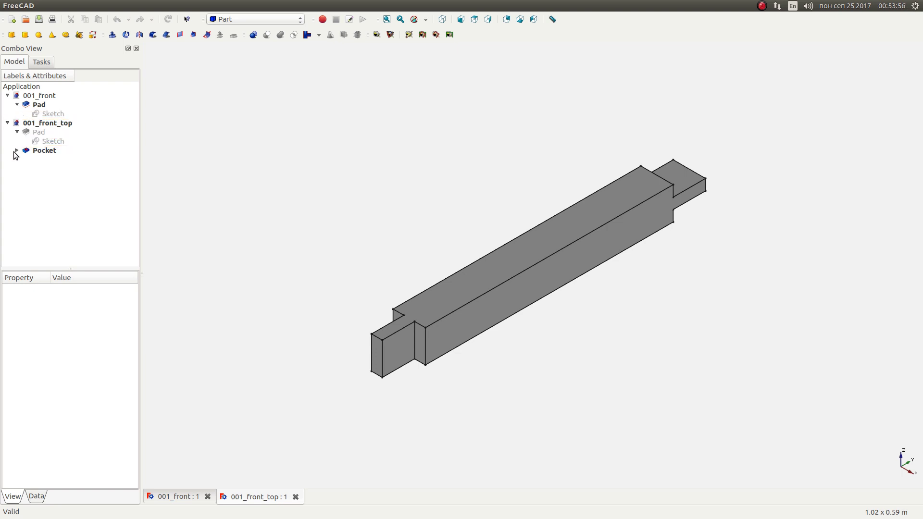
pyautogui.click(17, 151)
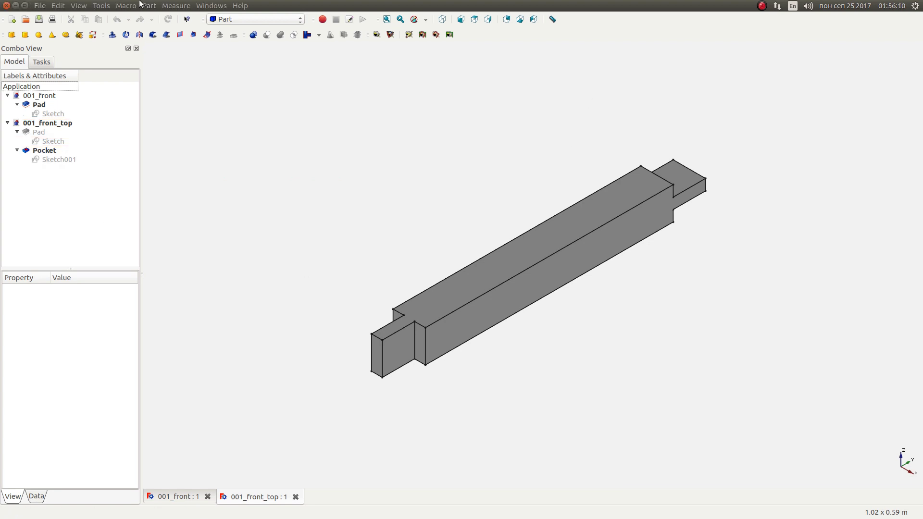
pyautogui.click(101, 6)
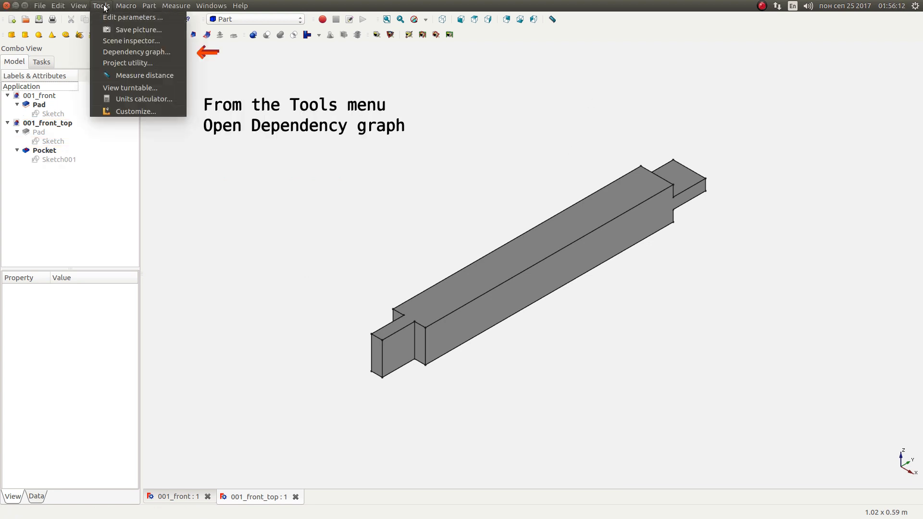
pyautogui.click(134, 48)
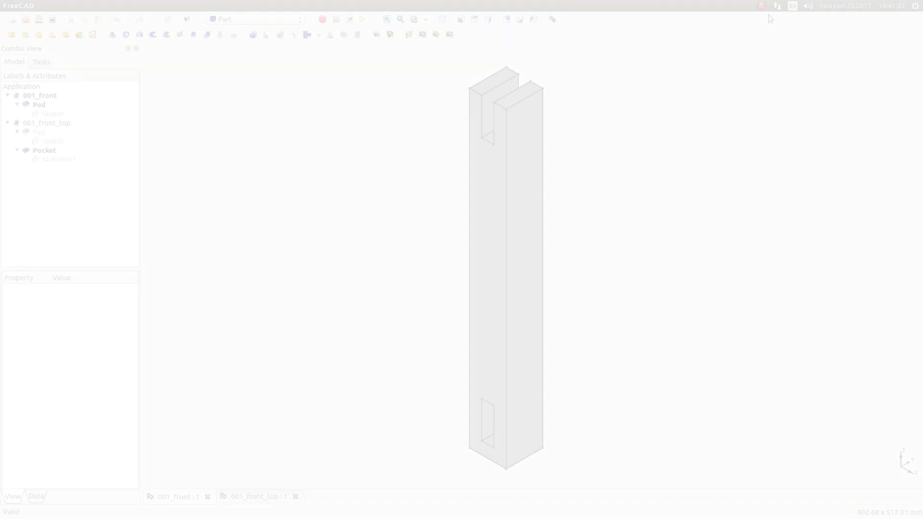
# Step: Make a dependency-free simple copy, Pad001, of 001_front's Pad
pyautogui.click(17, 104)
pyautogui.click(17, 133)
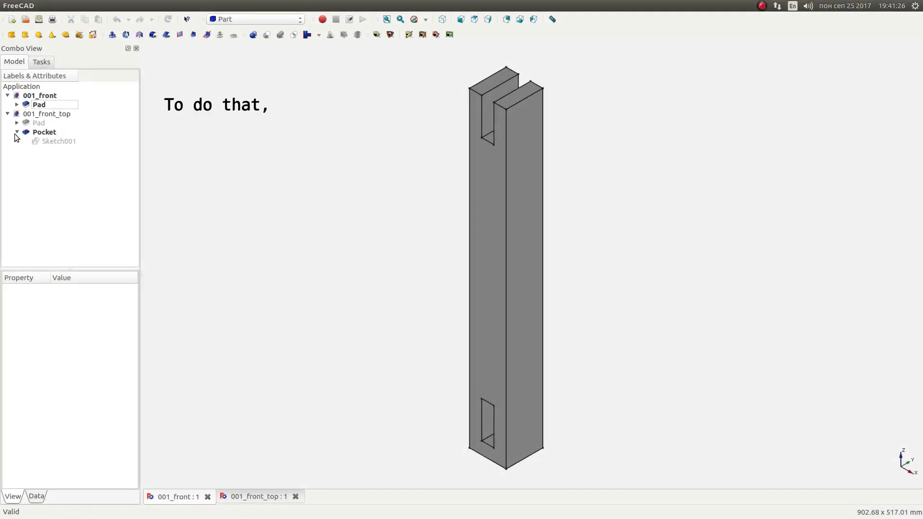
pyautogui.click(43, 106)
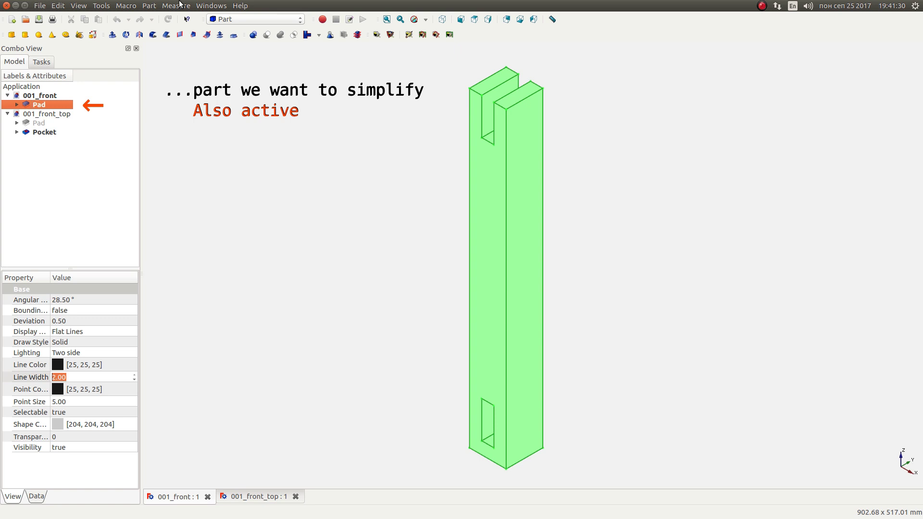
pyautogui.click(149, 5)
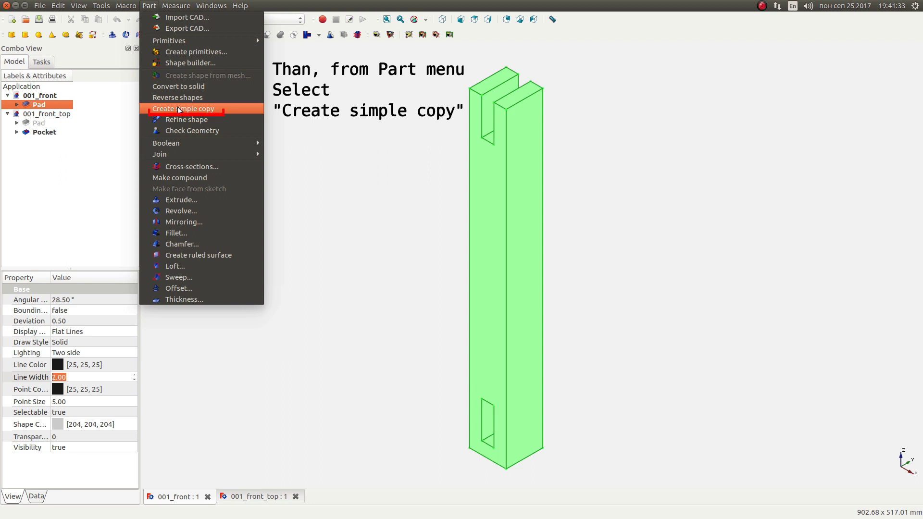
pyautogui.click(178, 109)
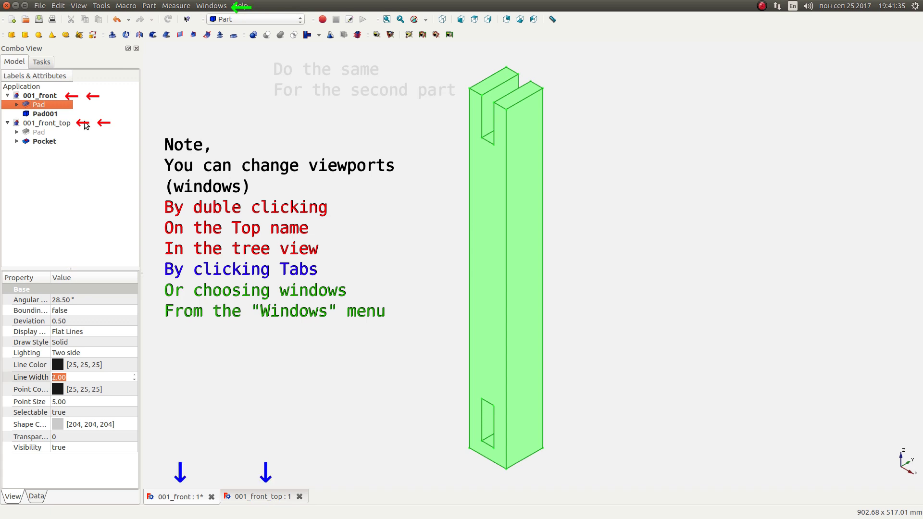
# Step: In 001_front_top, make a simple copy, Pocket001, of the Pocket
pyautogui.doubleClick(61, 123)
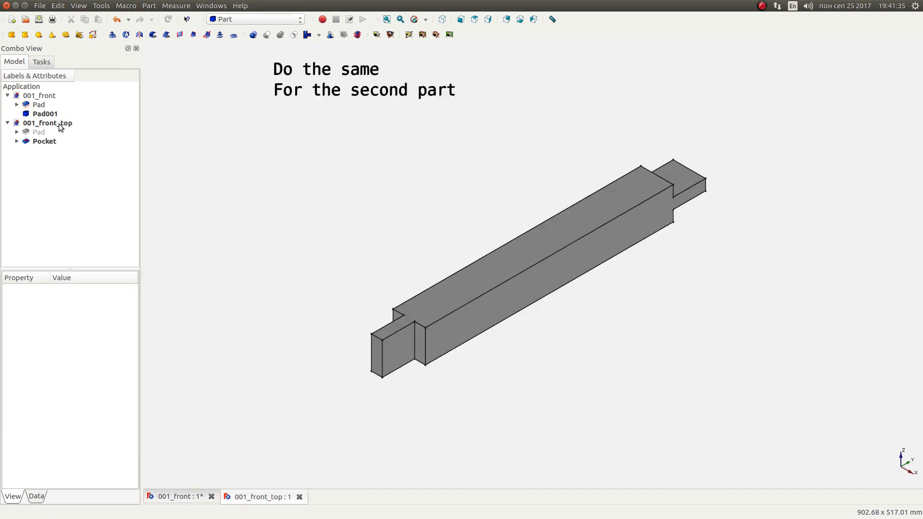
pyautogui.click(47, 142)
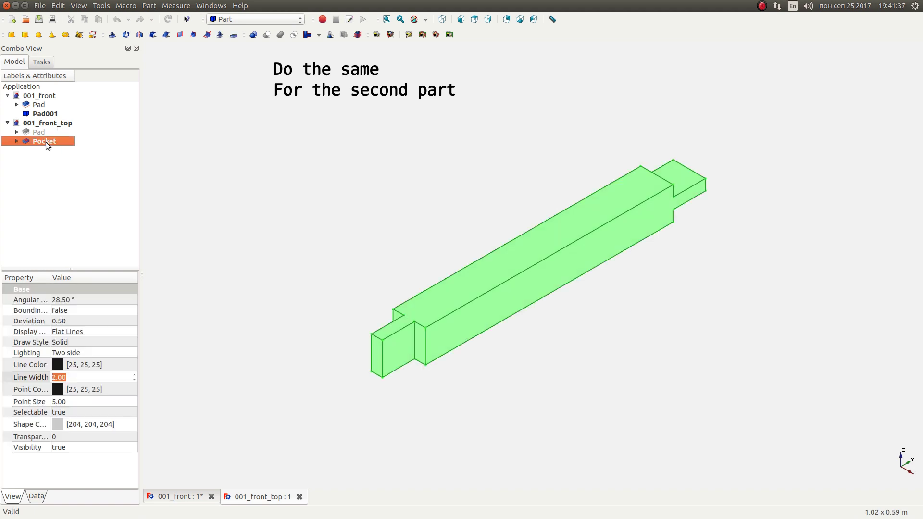
pyautogui.click(147, 6)
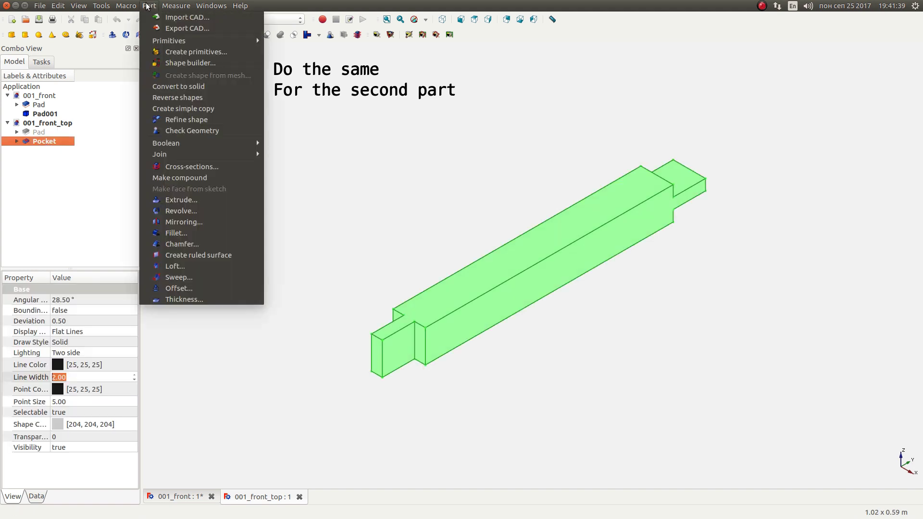
pyautogui.click(170, 110)
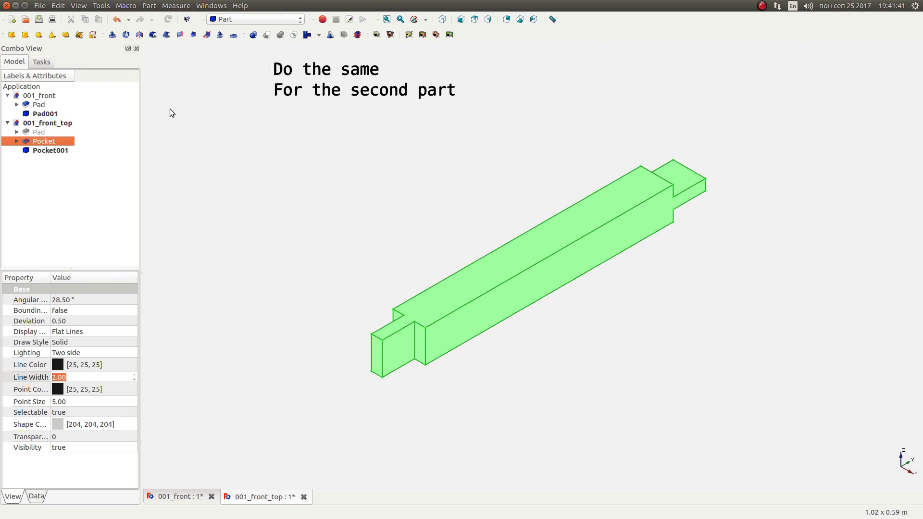
pyautogui.click(53, 112)
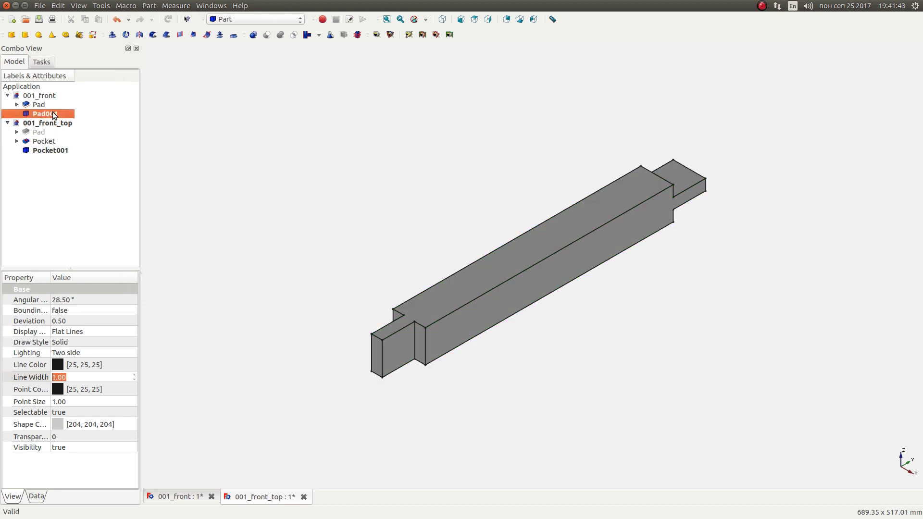
# Step: Rename Pad001 to Front
pyautogui.rightClick(47, 111)
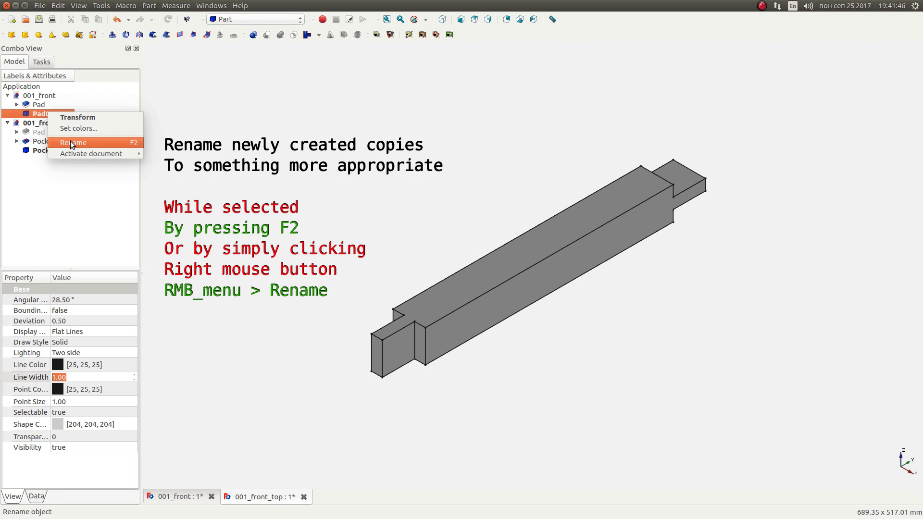
pyautogui.click(71, 143)
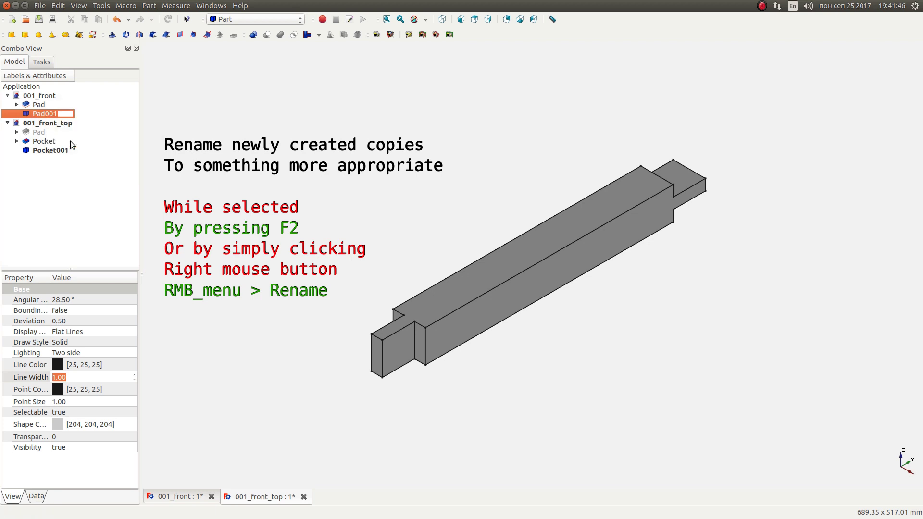
pyautogui.write('Front')
pyautogui.press('Return')
# Step: Rename Pocket001 to Front_top
pyautogui.rightClick(56, 149)
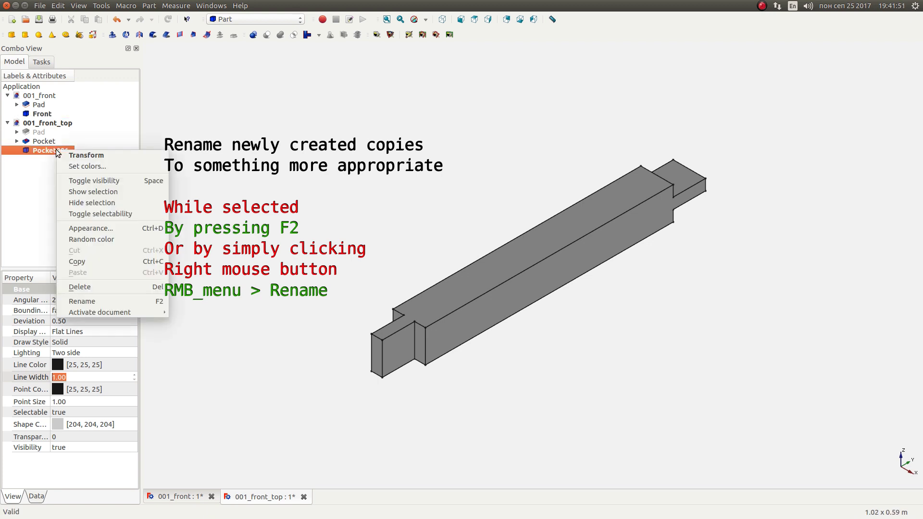
pyautogui.click(100, 300)
pyautogui.press('BackSpace')
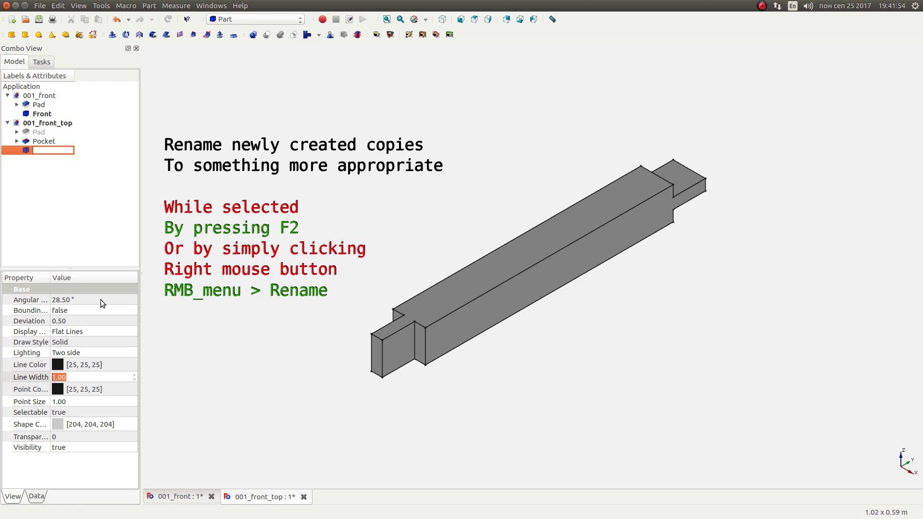
pyautogui.write('Fron')
pyautogui.write('t')
pyautogui.write('_top')
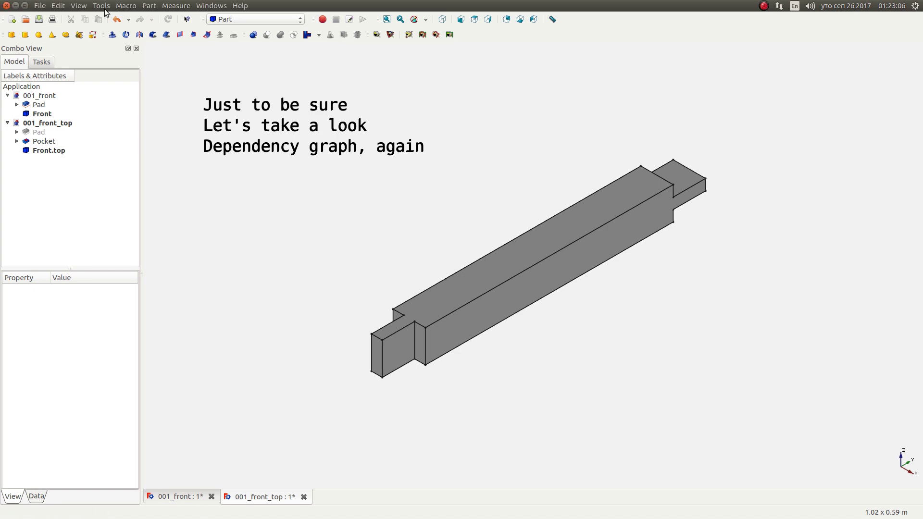
pyautogui.click(101, 5)
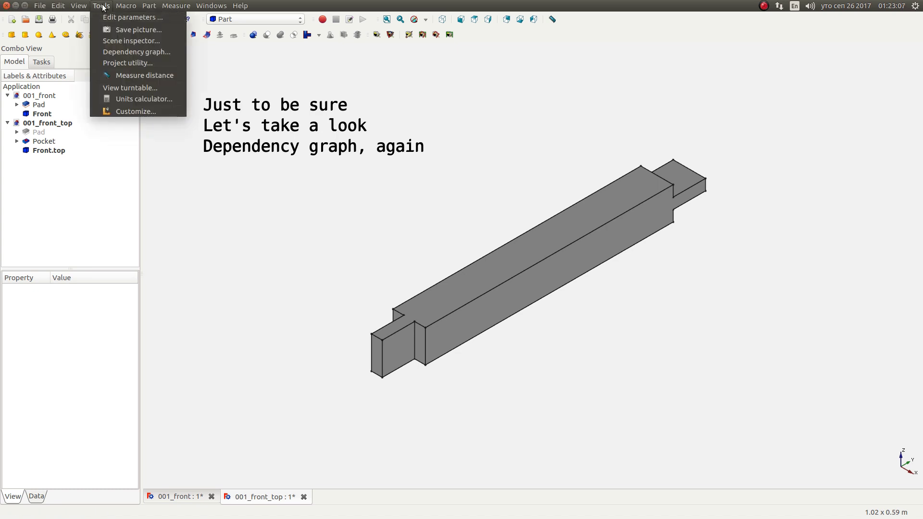
pyautogui.click(124, 49)
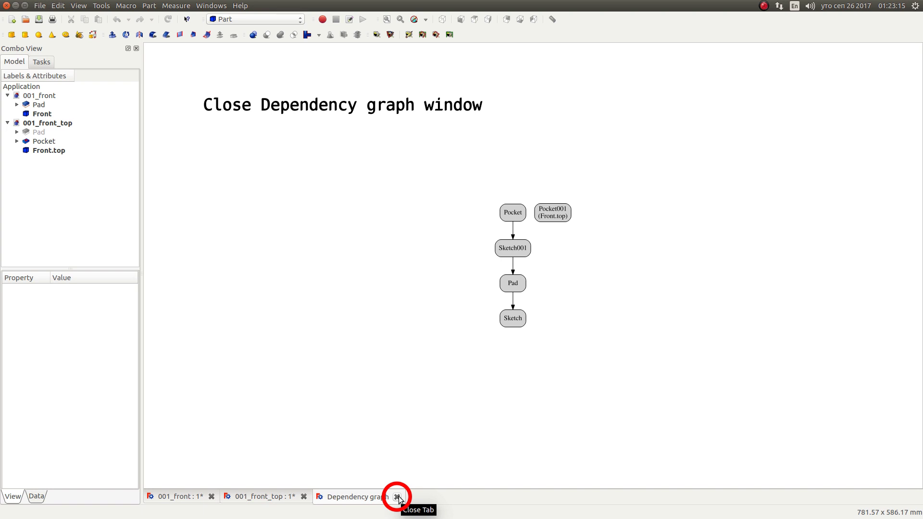
pyautogui.click(398, 497)
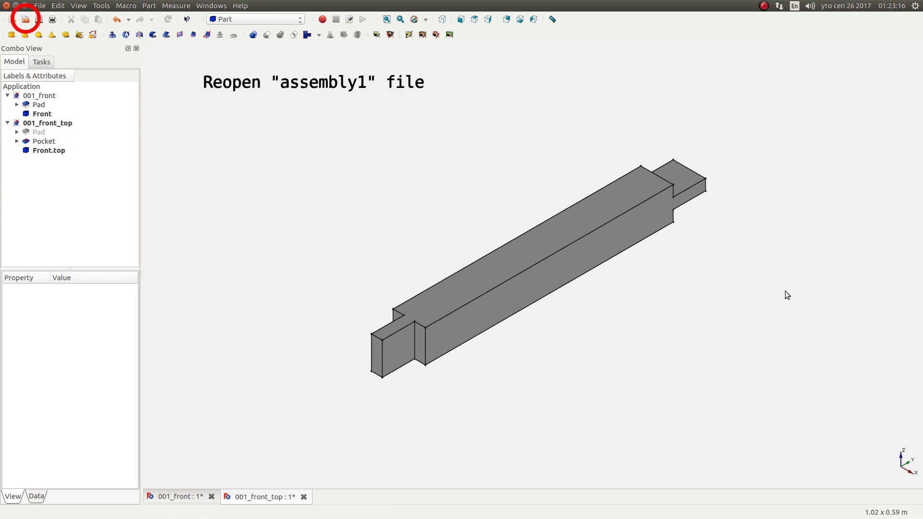
# Step: Reopen assembly1.fcstd alongside 001_front and 001_front_top
pyautogui.click(26, 21)
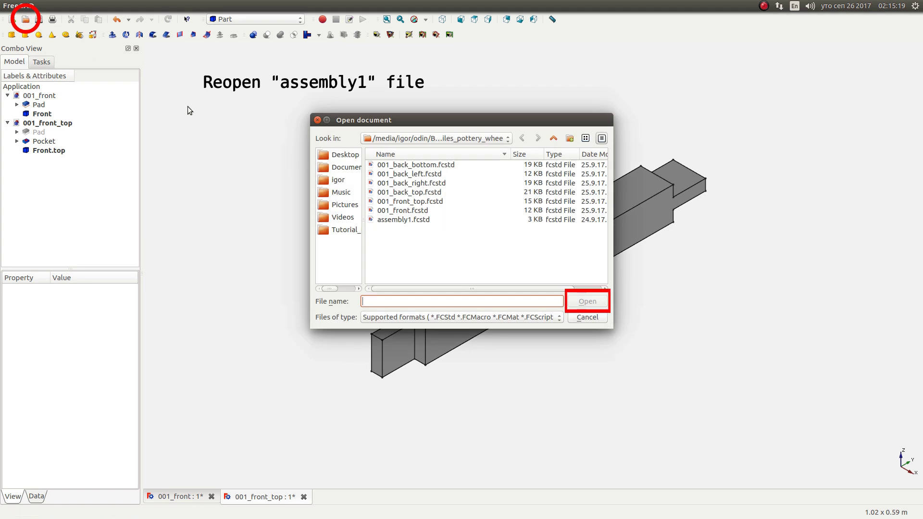
pyautogui.click(406, 220)
pyautogui.click(585, 303)
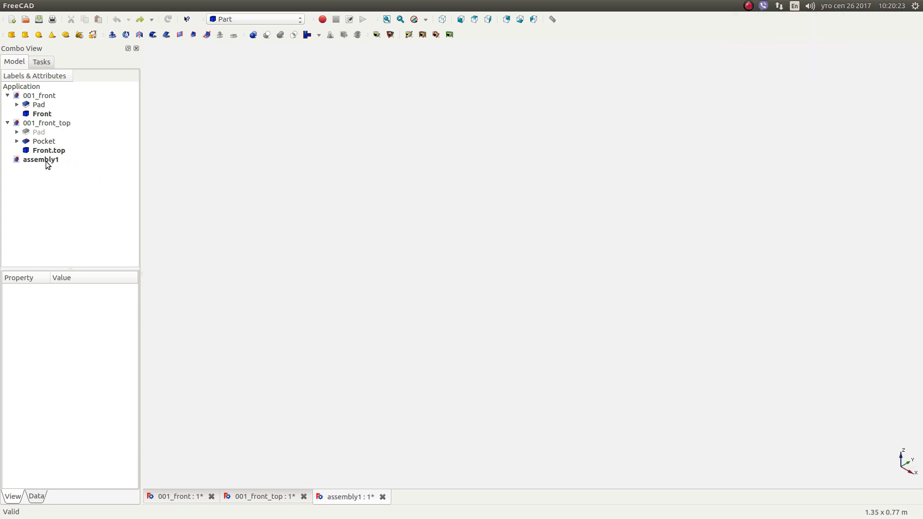
# Step: Copy the Front part and paste it into assembly1 via the Edit menu
pyautogui.click(42, 114)
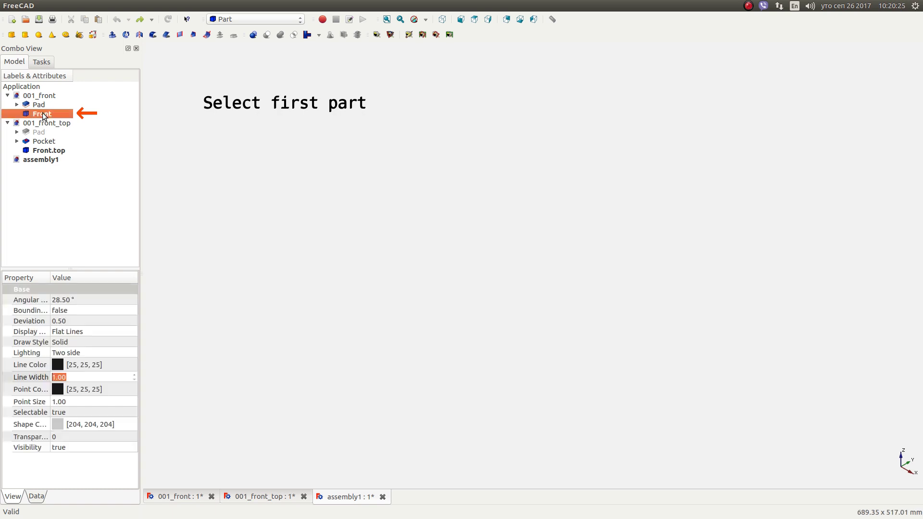
pyautogui.moveTo(64, 5)
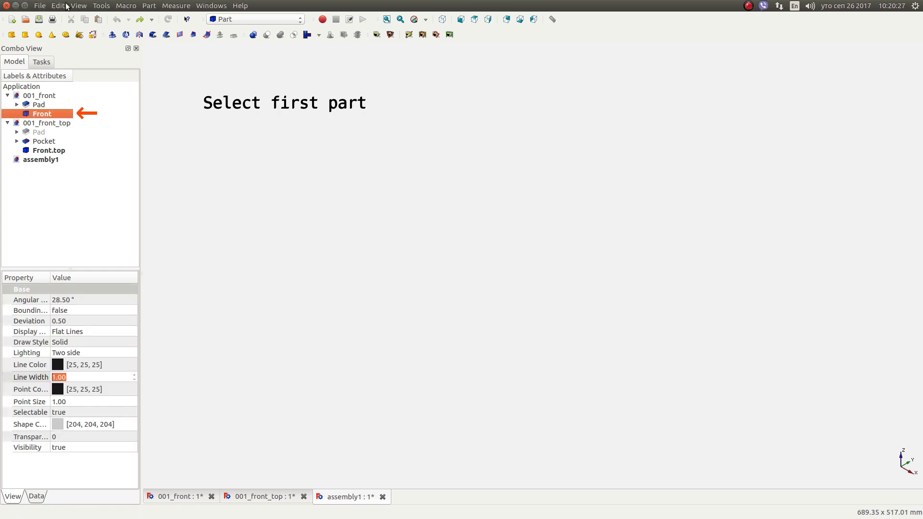
pyautogui.click(59, 6)
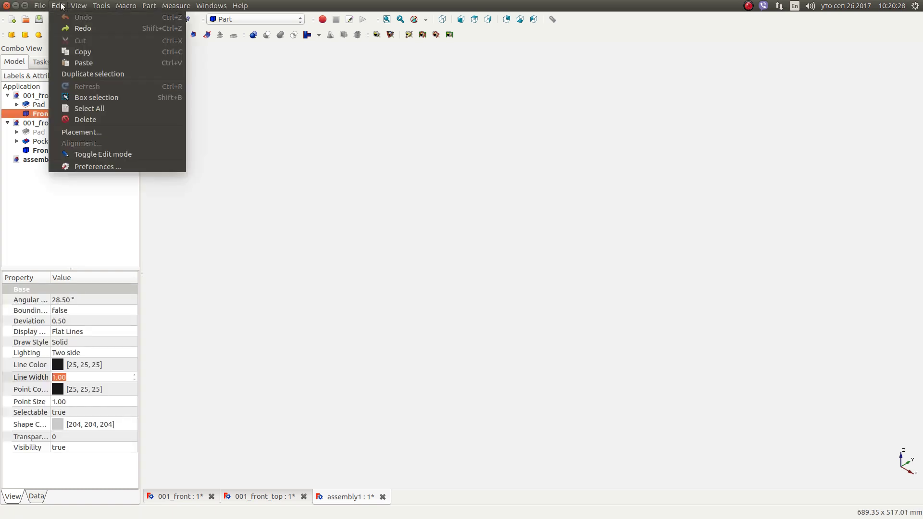
pyautogui.click(71, 47)
pyautogui.click(59, 6)
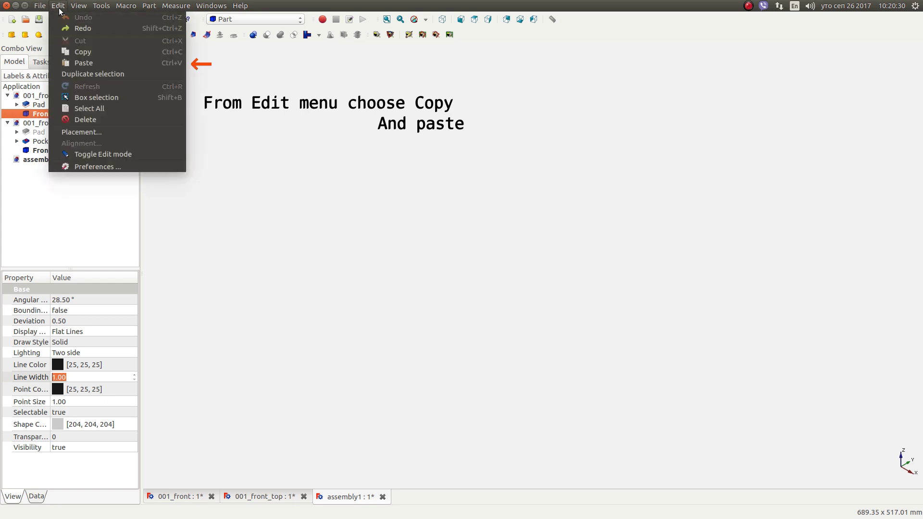
pyautogui.click(70, 62)
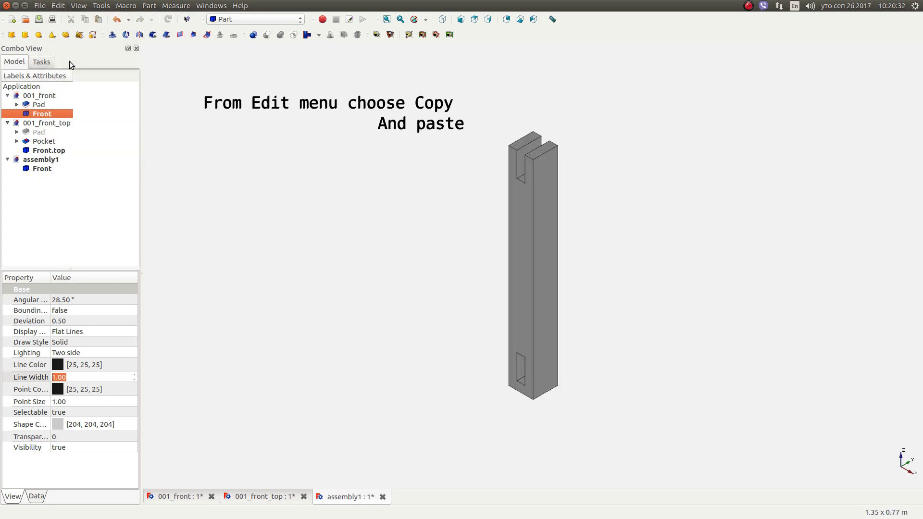
# Step: Copy Front.top and paste it into assembly1 using the toolbar
pyautogui.click(42, 149)
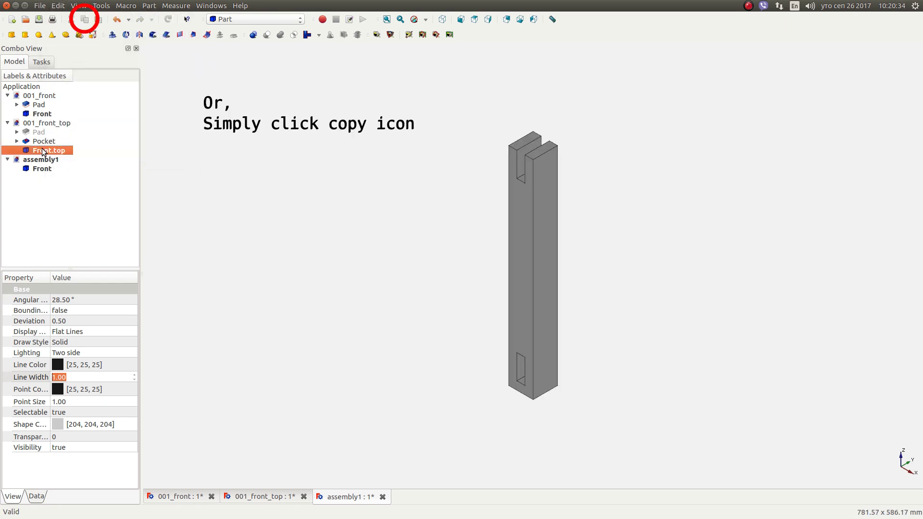
pyautogui.click(87, 21)
pyautogui.click(99, 22)
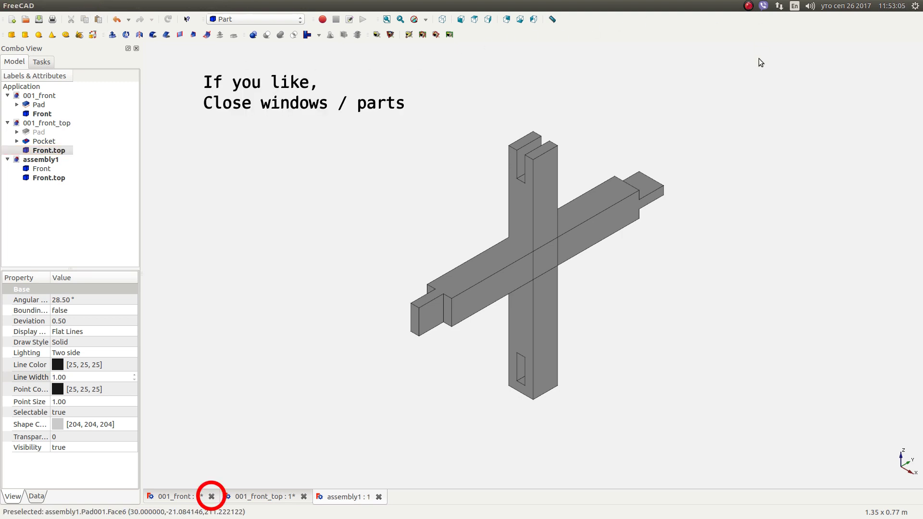
# Step: Close 001_front and 001_front_top, saving the changes to each
pyautogui.click(212, 495)
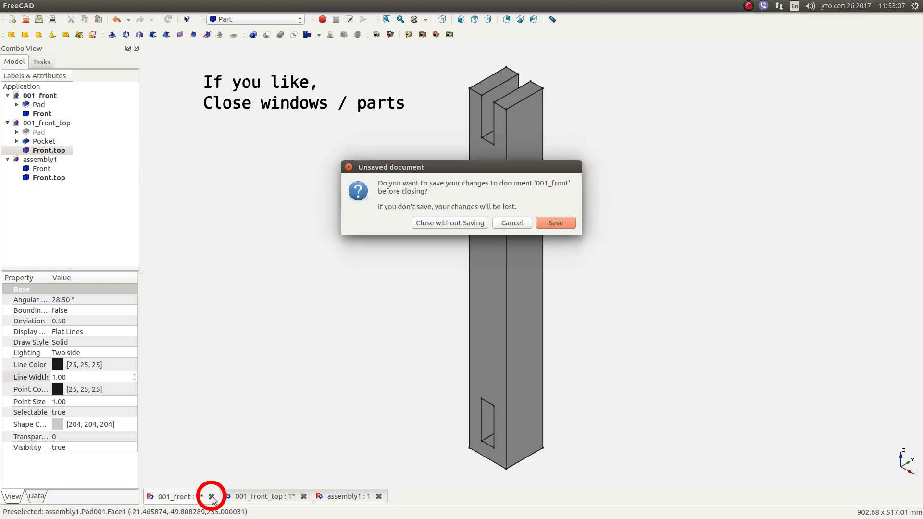
pyautogui.click(555, 222)
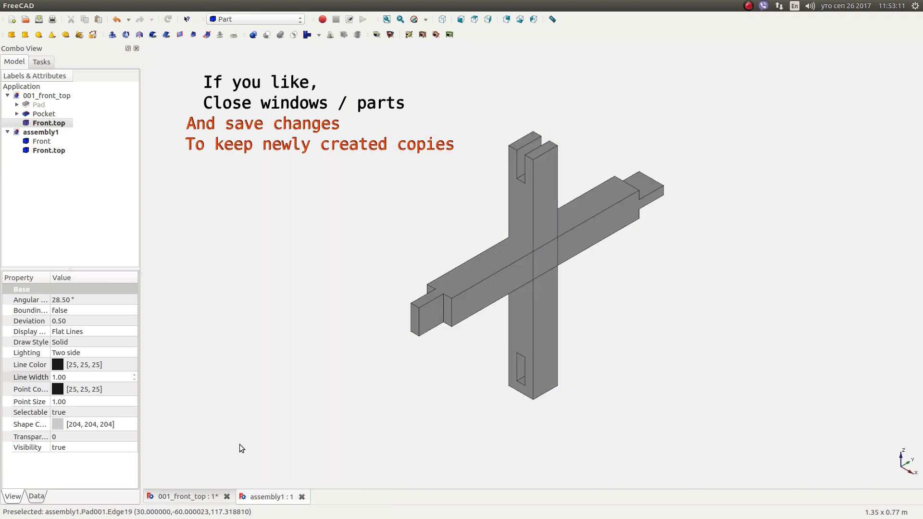
pyautogui.click(228, 497)
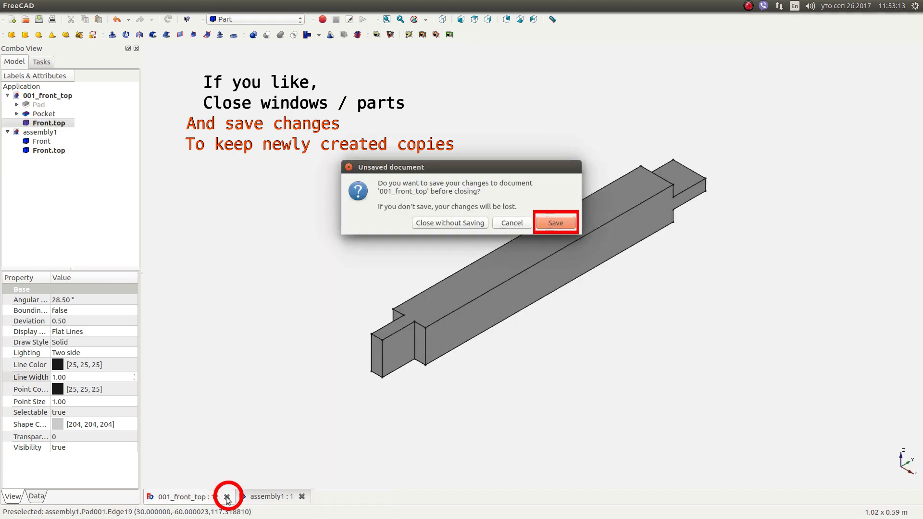
pyautogui.click(558, 222)
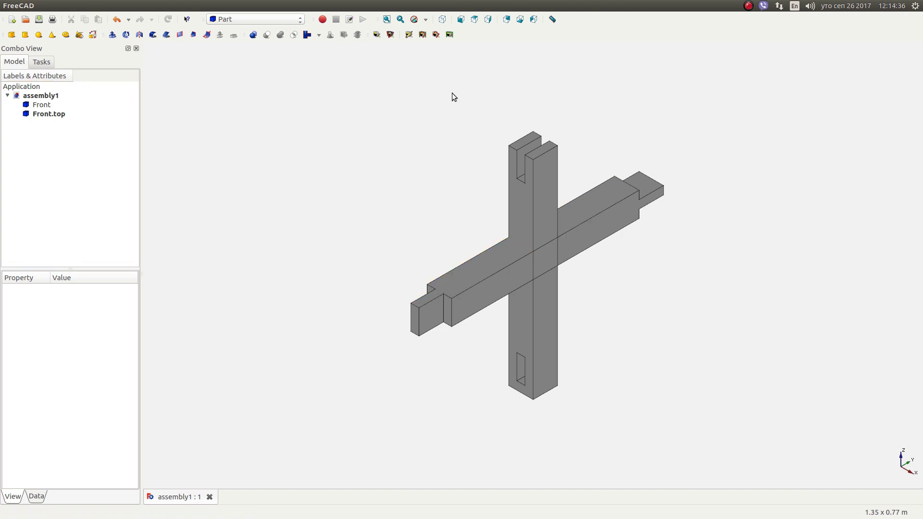
# Step: Switch to the Draft workbench and select the Front.top beam
pyautogui.click(259, 18)
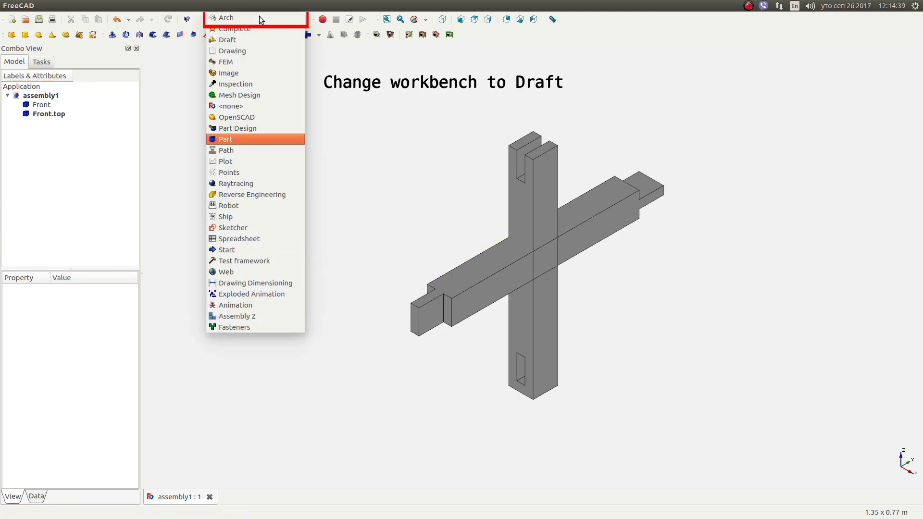
pyautogui.click(253, 40)
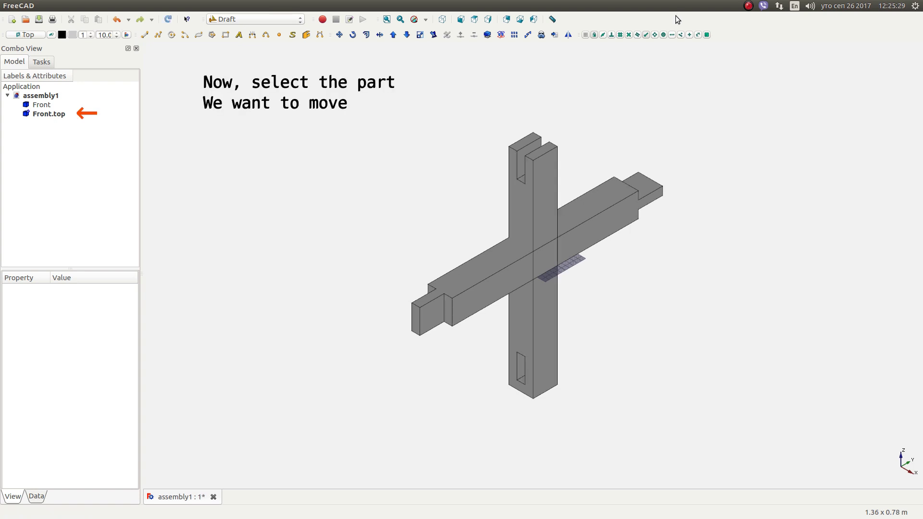
pyautogui.click(53, 116)
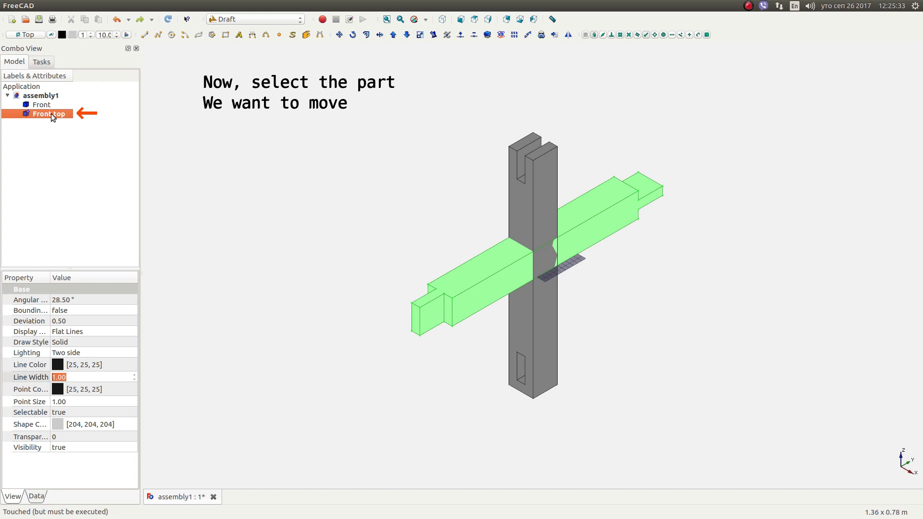
# Step: Draft-move Front.top from its beam-end corner to the Front upright's top slot
pyautogui.click(340, 35)
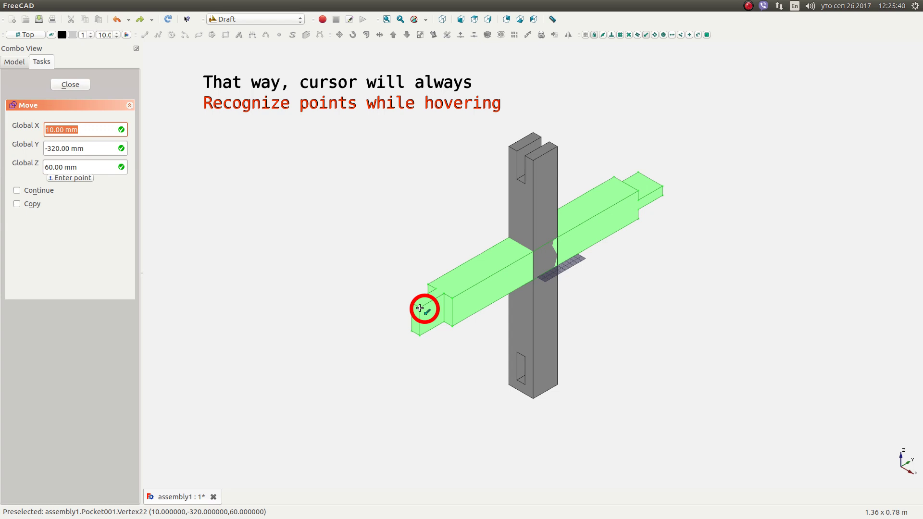
pyautogui.click(420, 308)
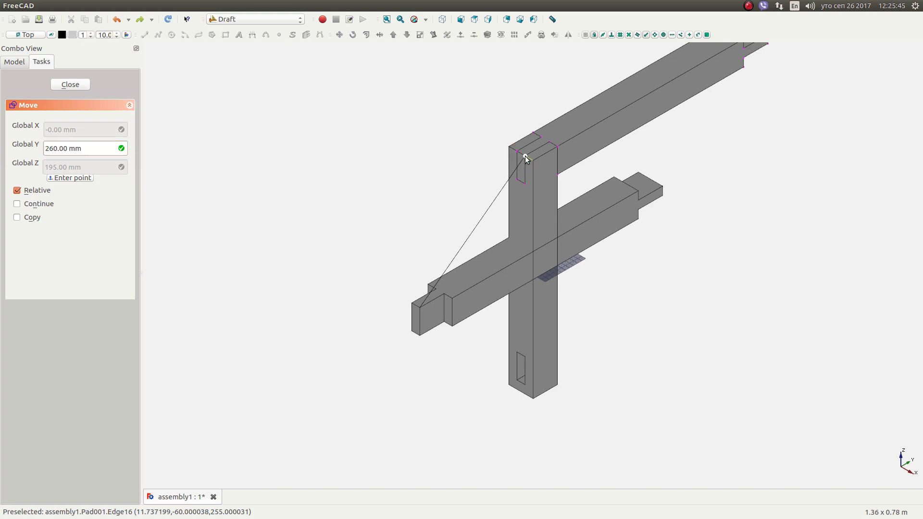
pyautogui.click(525, 157)
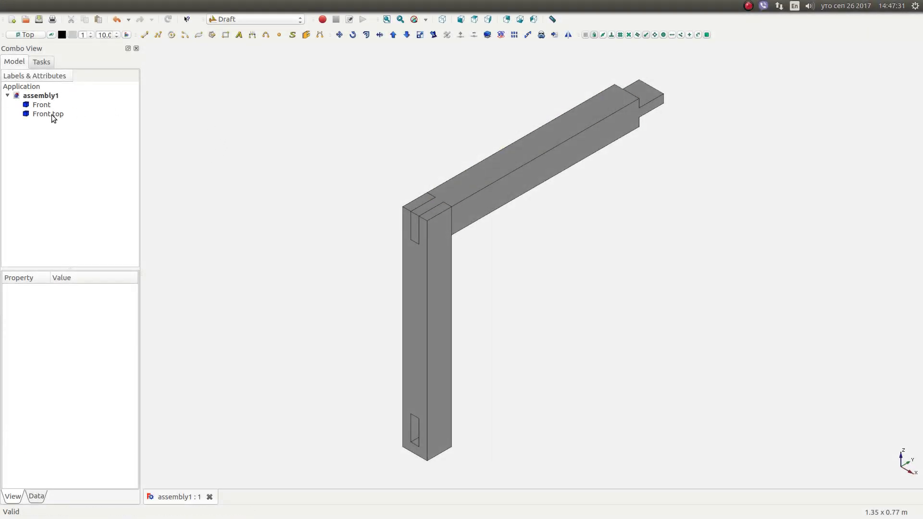
# Step: Duplicate the Front.top beam by copying and pasting it as Front.top001
pyautogui.click(51, 115)
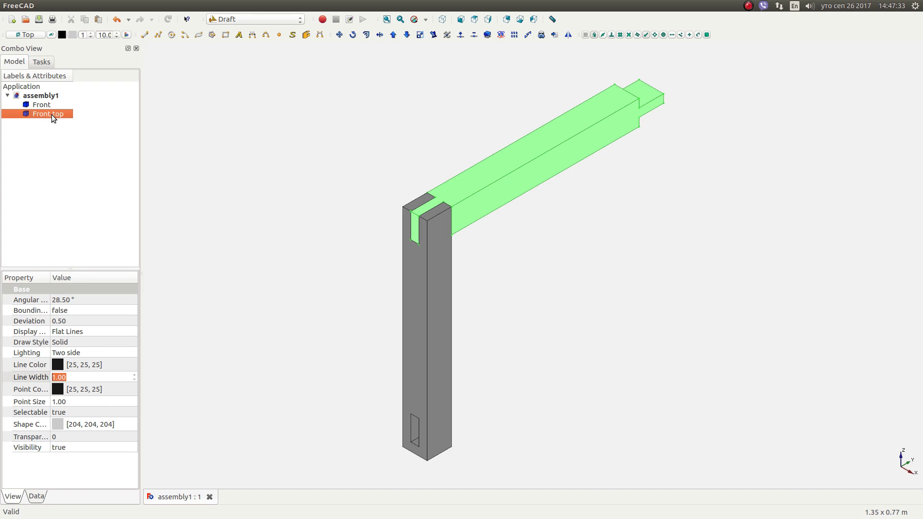
pyautogui.rightClick(51, 114)
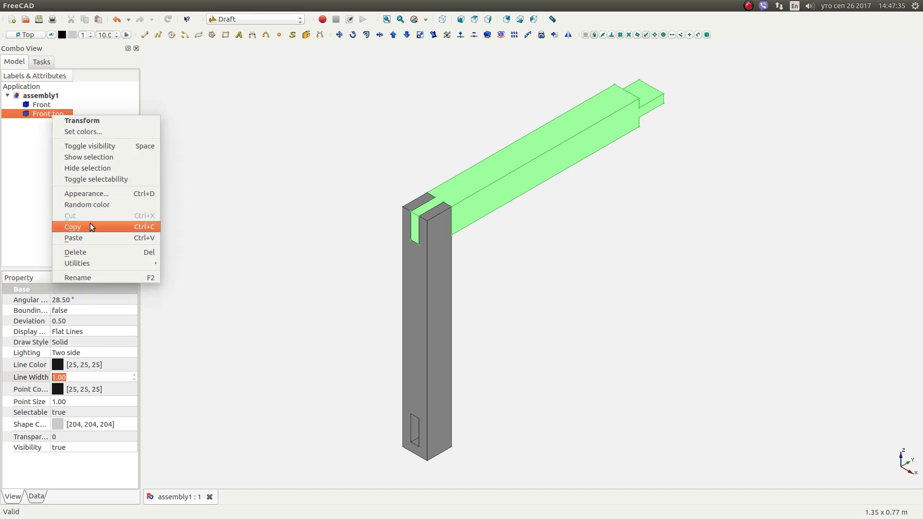
pyautogui.click(90, 225)
pyautogui.rightClick(56, 114)
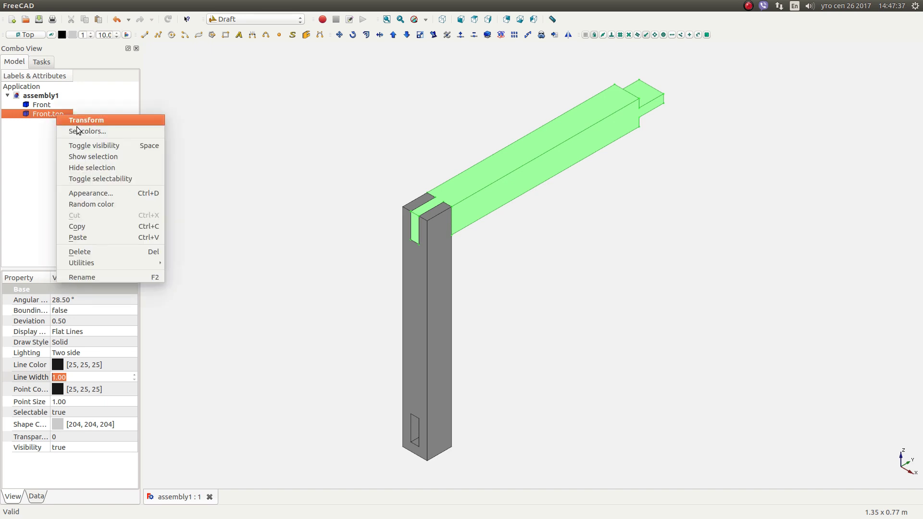
pyautogui.click(92, 237)
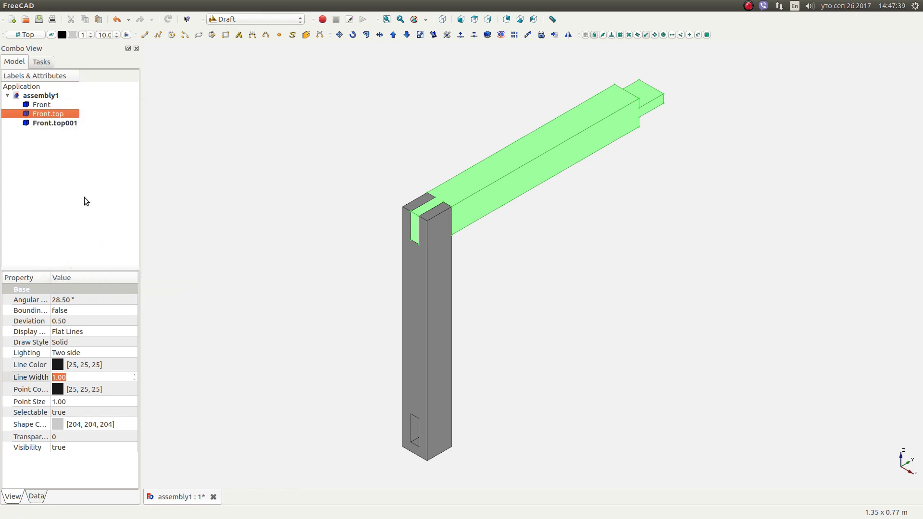
# Step: Rename the copy Front.top001 to Front.bottom
pyautogui.click(63, 125)
pyautogui.rightClick(63, 124)
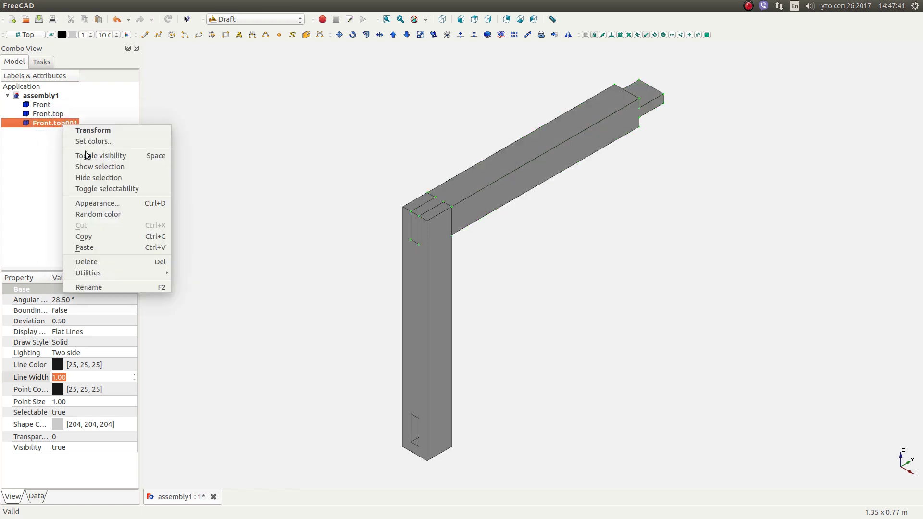
pyautogui.click(105, 287)
pyautogui.hotkey('shift', 'Left')
pyautogui.hotkey('shift', 'Left')
pyautogui.hotkey('shift', 'Left')
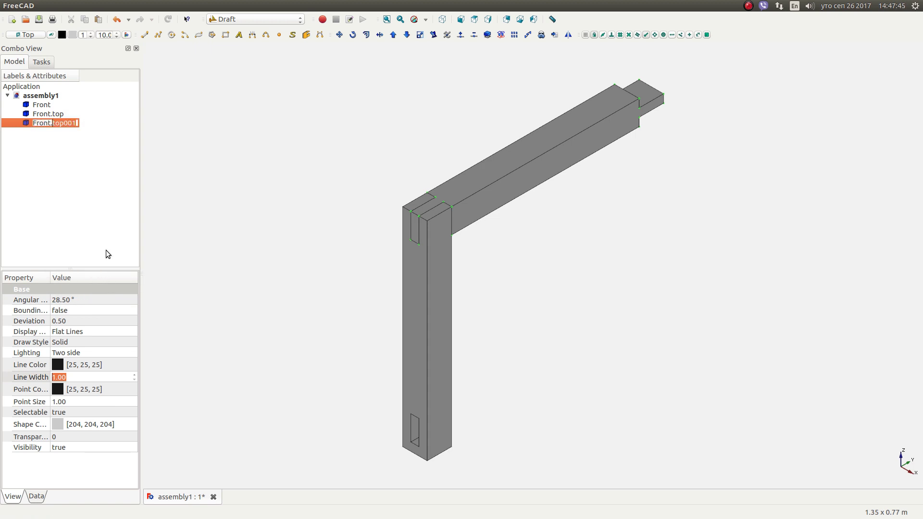
pyautogui.write('bottom')
pyautogui.press('Return')
# Step: Move Front.bottom from the column top into the column-bottom pocket, then bring up the Open dialog
pyautogui.click(339, 34)
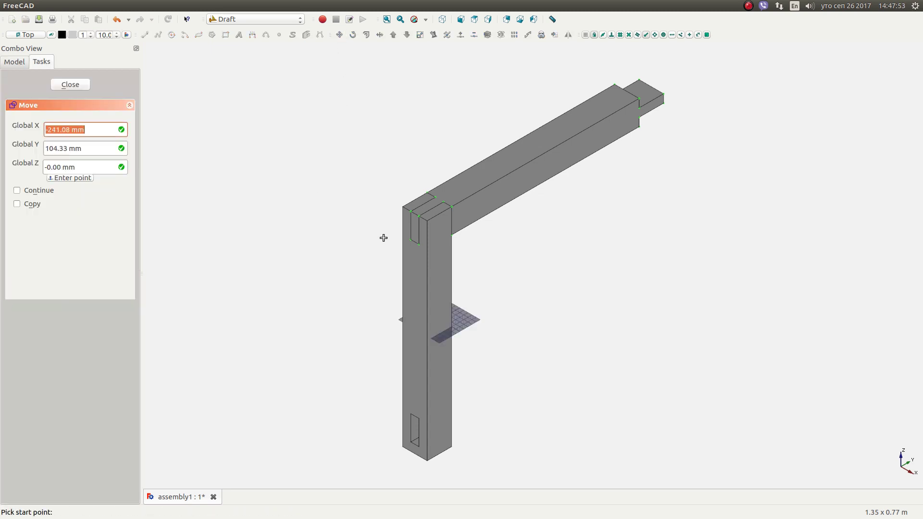
pyautogui.click(410, 212)
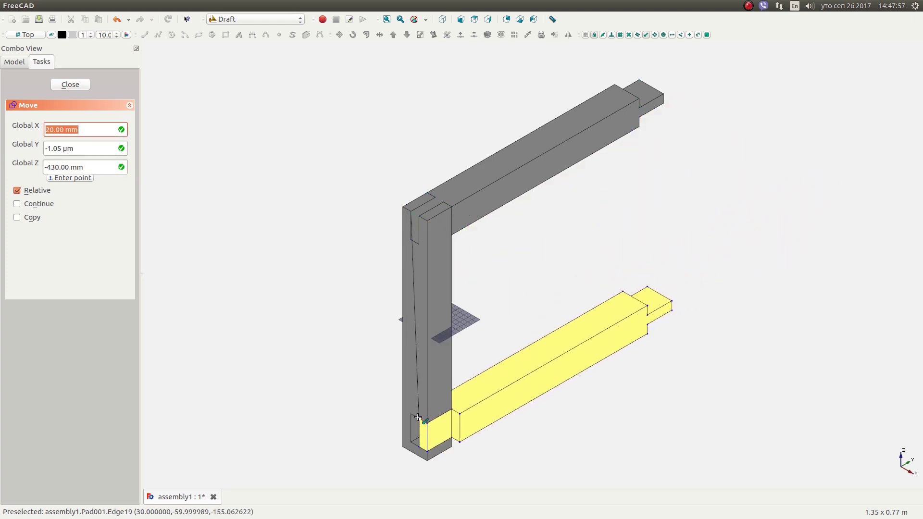
pyautogui.click(415, 418)
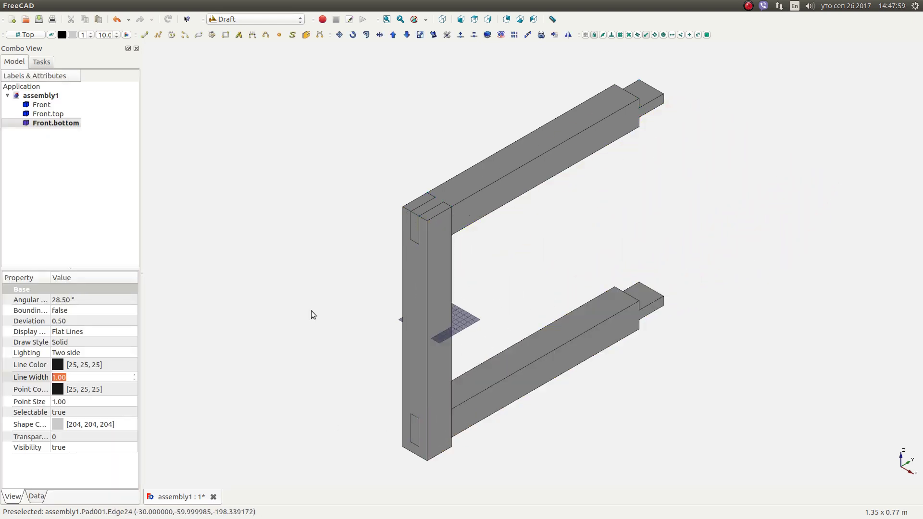
pyautogui.click(297, 269)
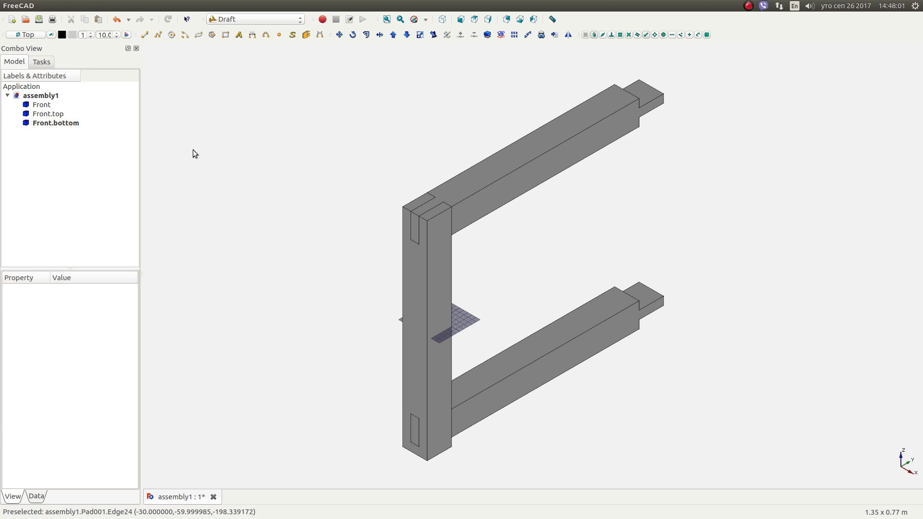
pyautogui.click(26, 19)
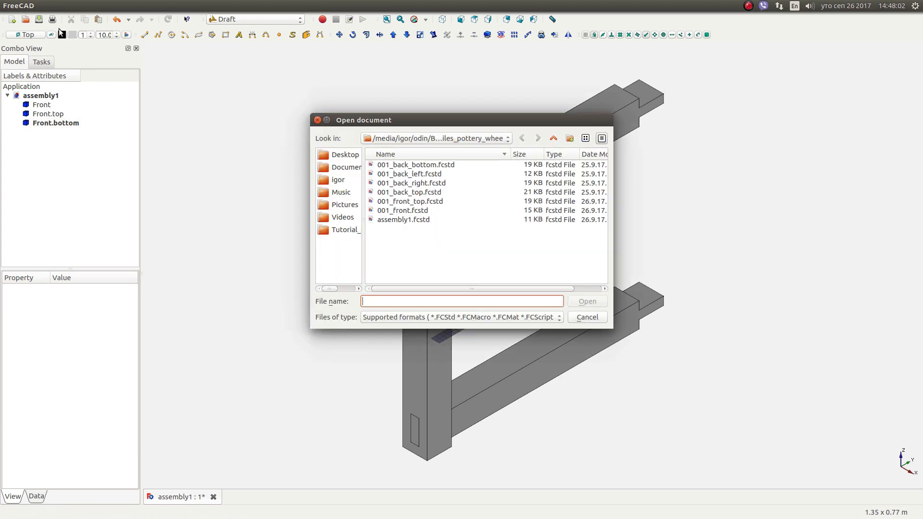
# Step: Open the 001_back_bottom.fcstd and 001_back_top.fcstd part files together
pyautogui.click(420, 166)
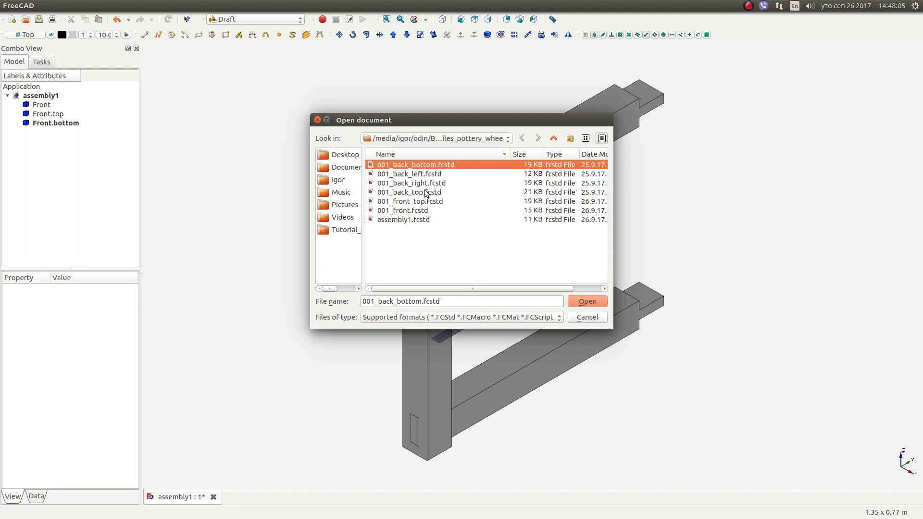
pyautogui.keyDown('ctrl'); pyautogui.click(425, 192); pyautogui.keyUp('ctrl')
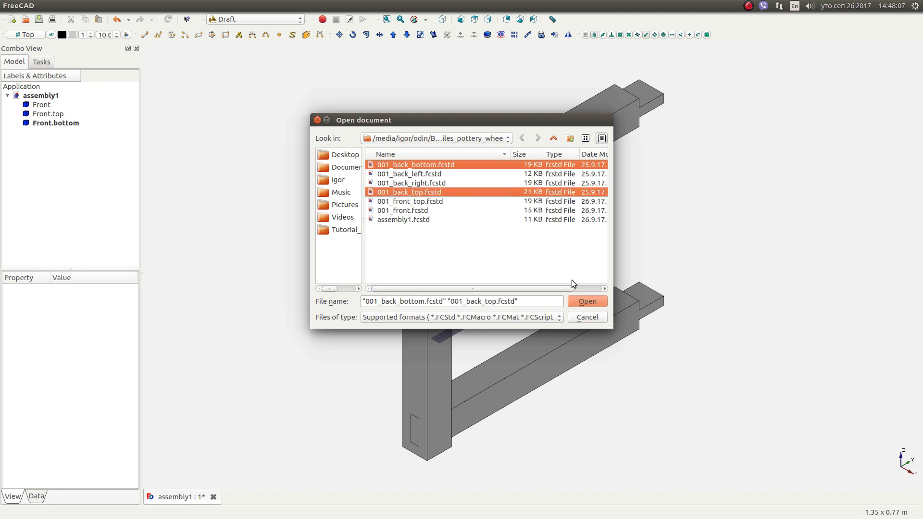
pyautogui.click(584, 300)
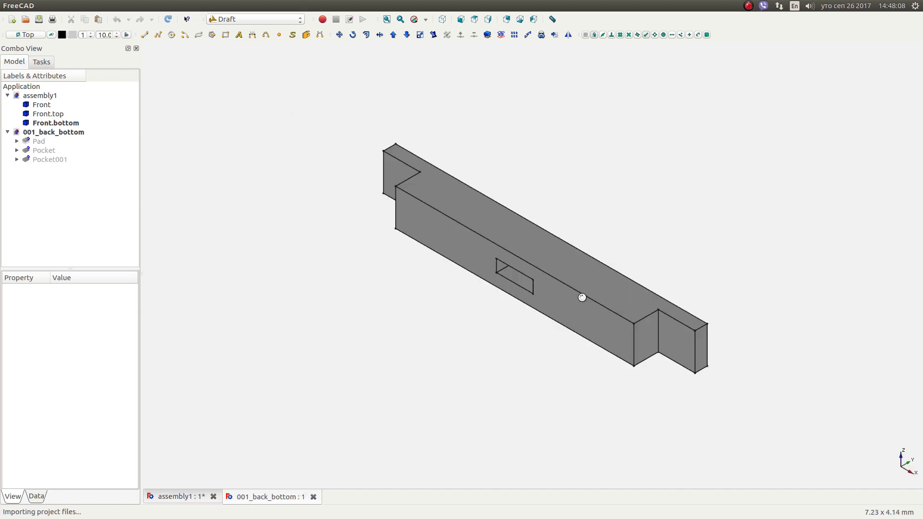
# Step: Make 001_back_bottom active, select its Pocket001, and switch to the Part workbench
pyautogui.doubleClick(59, 135)
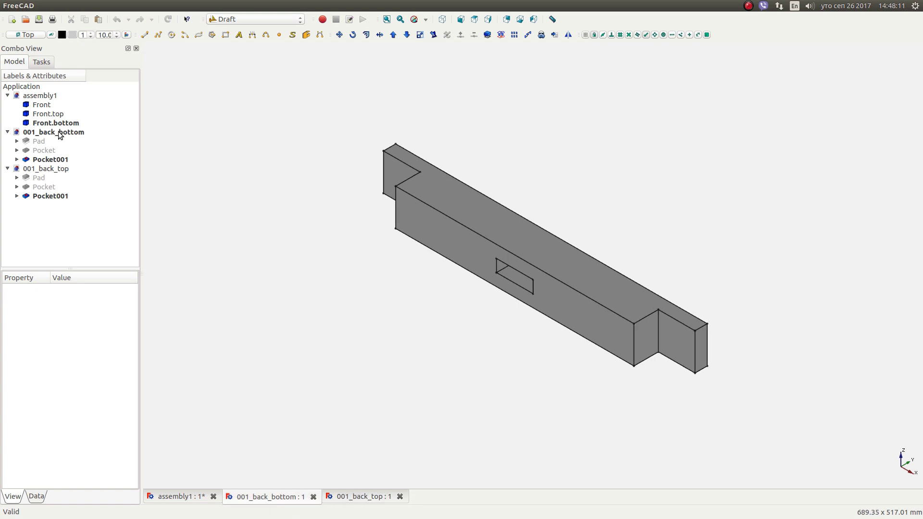
pyautogui.click(56, 158)
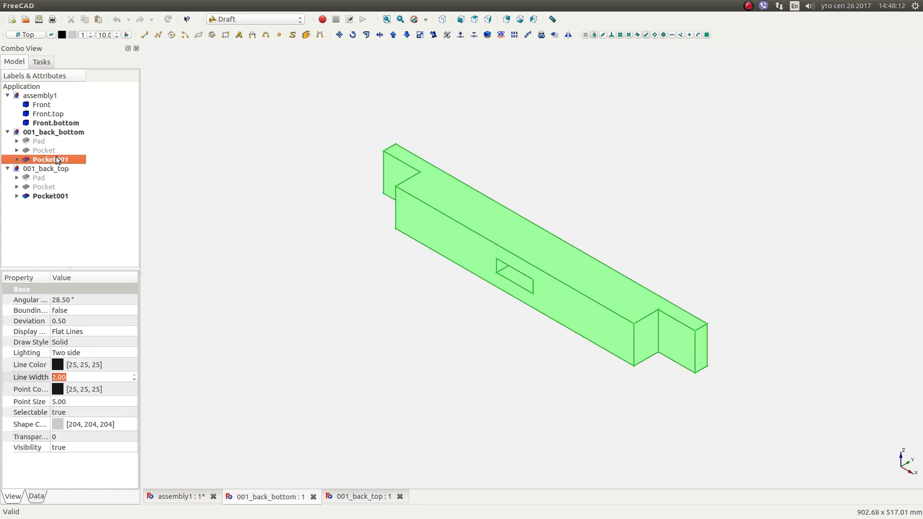
pyautogui.click(224, 19)
pyautogui.click(226, 141)
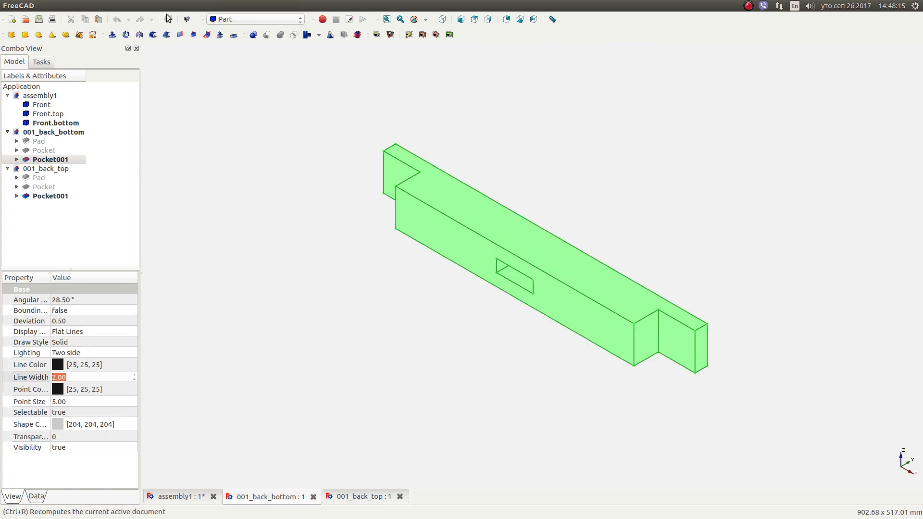
# Step: Create a simple copy of Pocket001 in 001_back_bottom
pyautogui.click(61, 160)
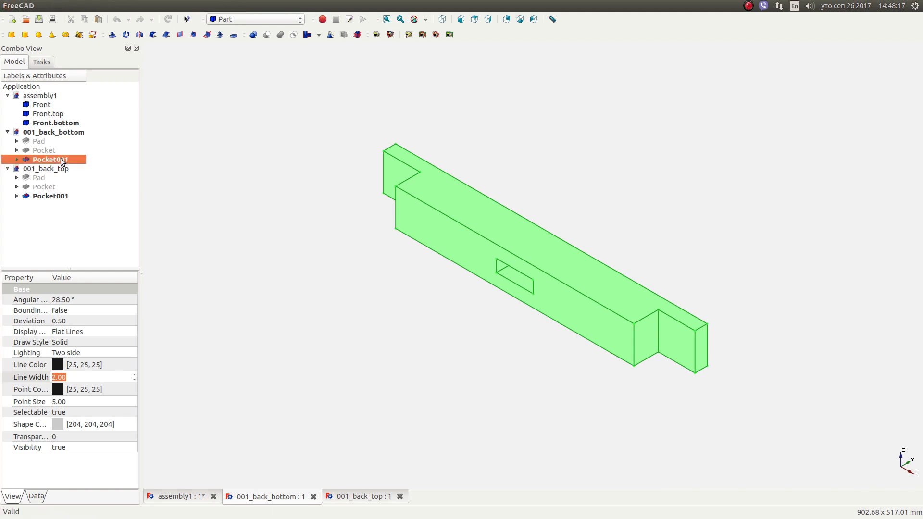
pyautogui.click(149, 5)
pyautogui.click(184, 110)
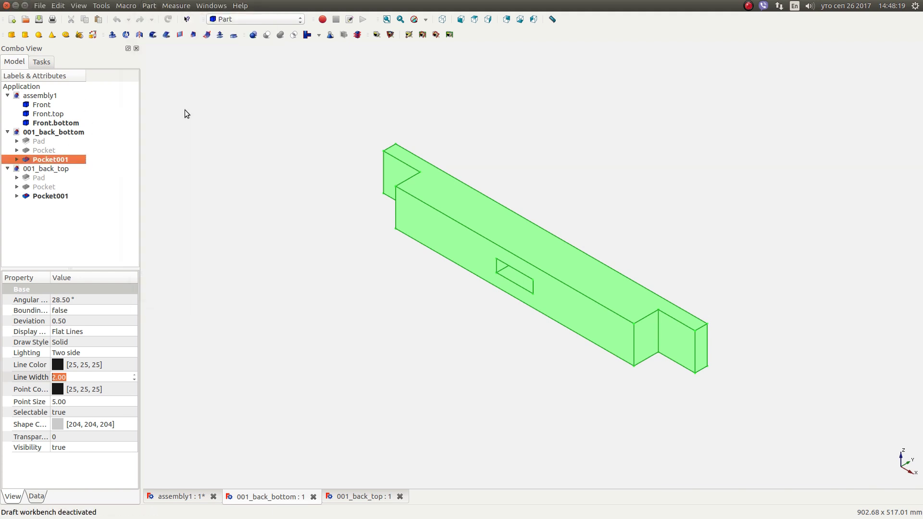
# Step: Rename the new Pocket002 copy to Back.bottom, then return to assembly1 with Back.bottom selected
pyautogui.rightClick(54, 168)
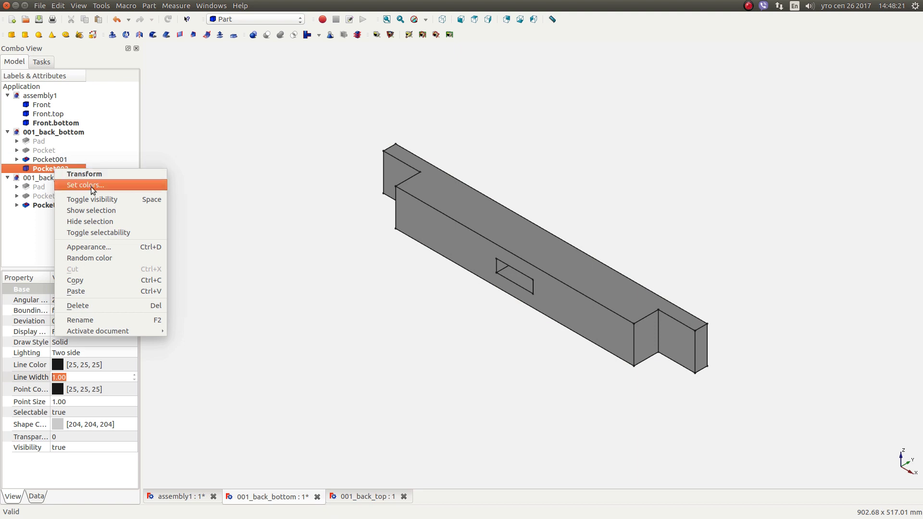
pyautogui.click(105, 318)
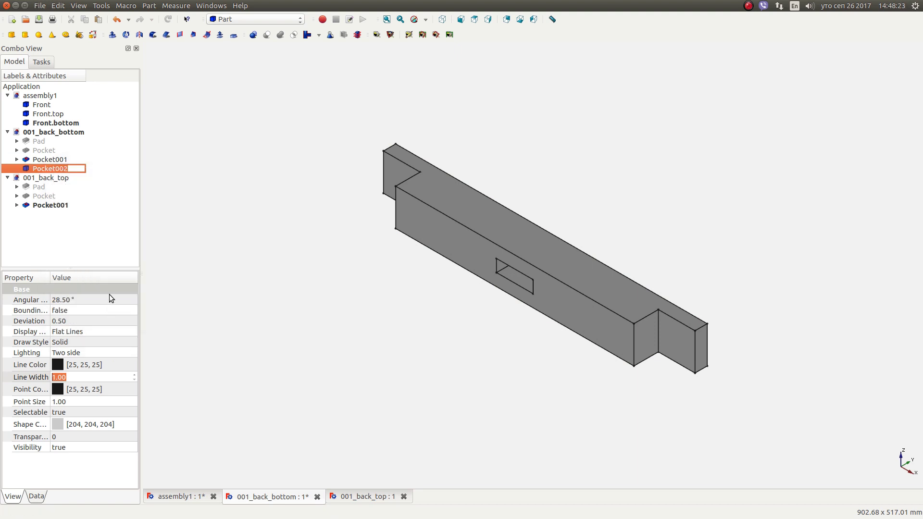
pyautogui.write('Bac')
pyautogui.write('k.')
pyautogui.write('bottom')
pyautogui.press('Return')
pyautogui.doubleClick(54, 96)
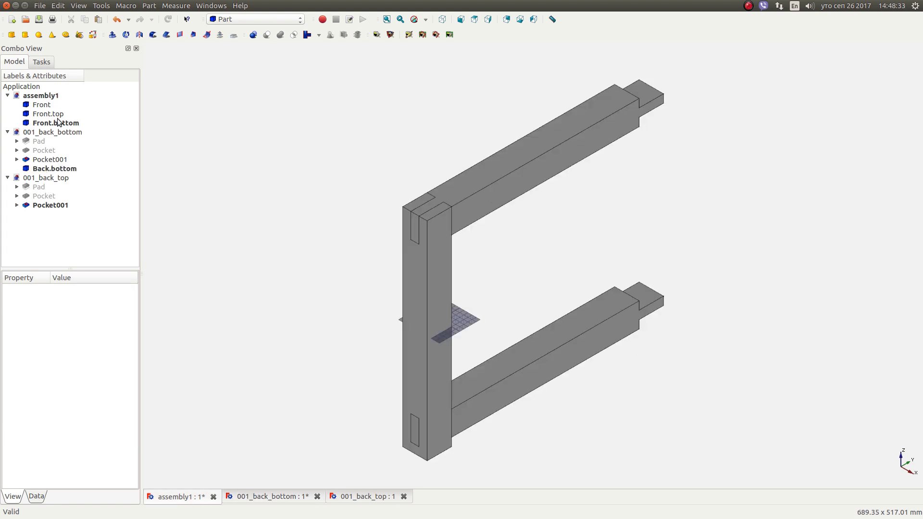
pyautogui.click(56, 169)
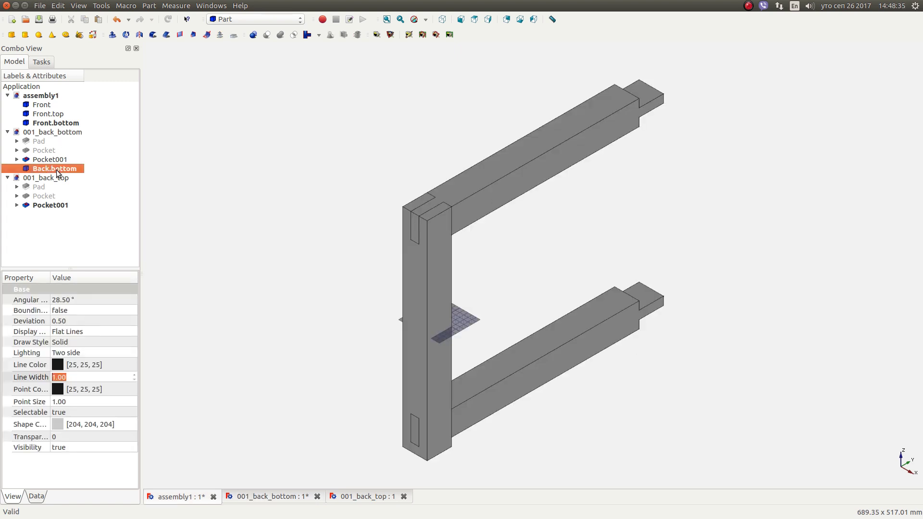
# Step: Copy Back.bottom and paste it into assembly1, then select the pasted beam
pyautogui.rightClick(56, 170)
pyautogui.press('Escape')
pyautogui.click(85, 21)
pyautogui.click(99, 20)
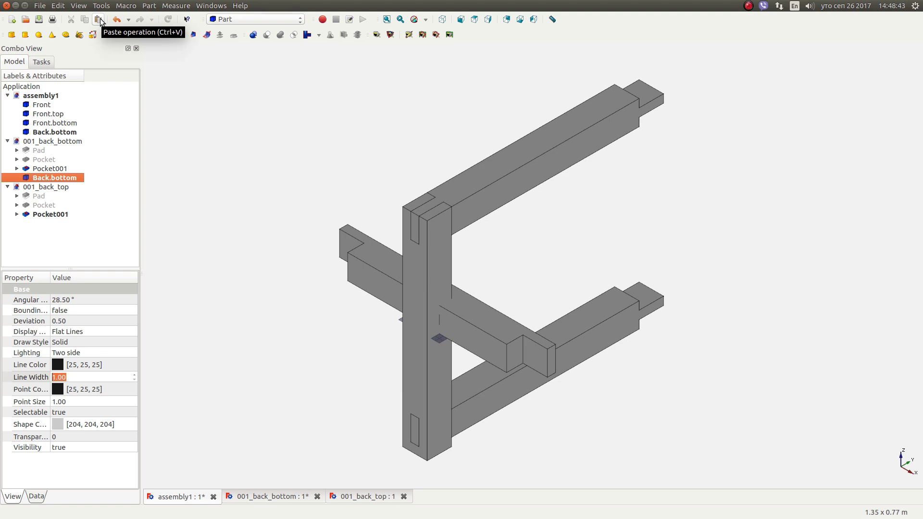
pyautogui.click(59, 133)
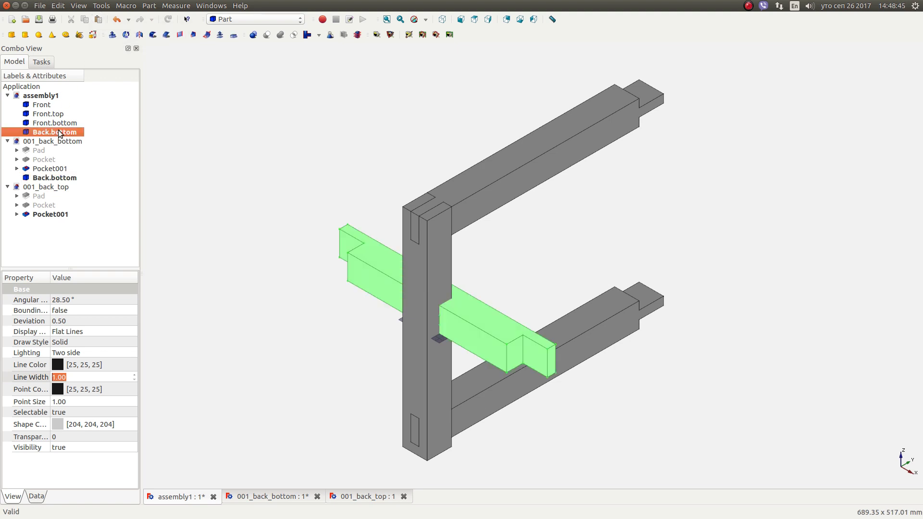
pyautogui.click(241, 19)
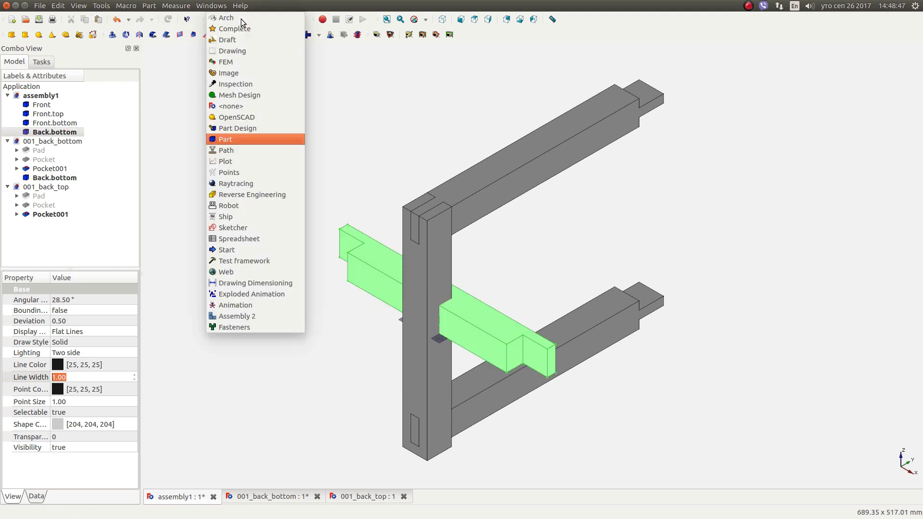
# Step: In the Draft workbench, move Back.bottom 490 mm along Y to the frame's lower end
pyautogui.click(243, 46)
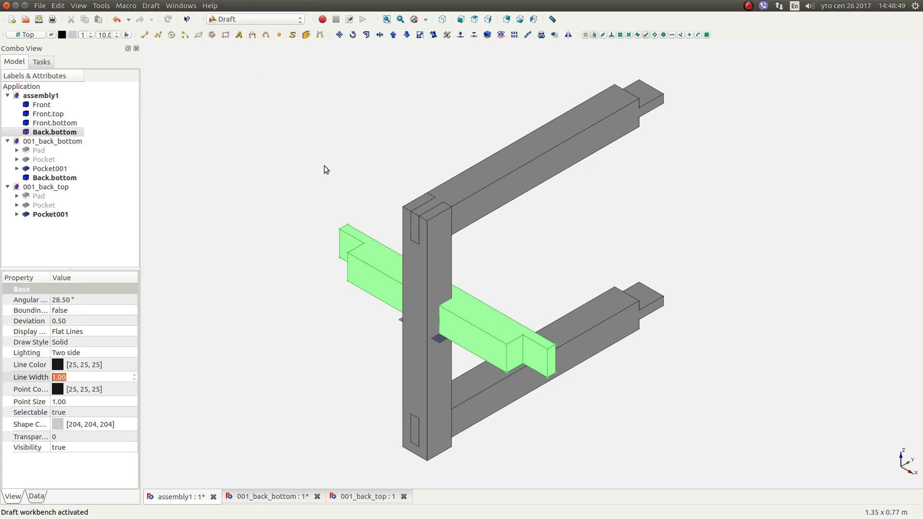
pyautogui.moveTo(679, 358); pyautogui.dragTo(434, 359, button='middle')
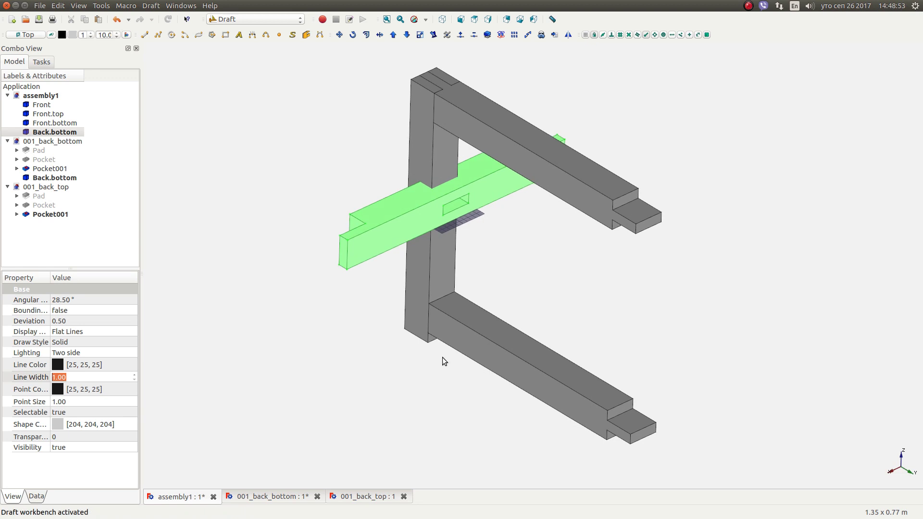
pyautogui.moveTo(724, 354); pyautogui.dragTo(722, 332, button='middle')
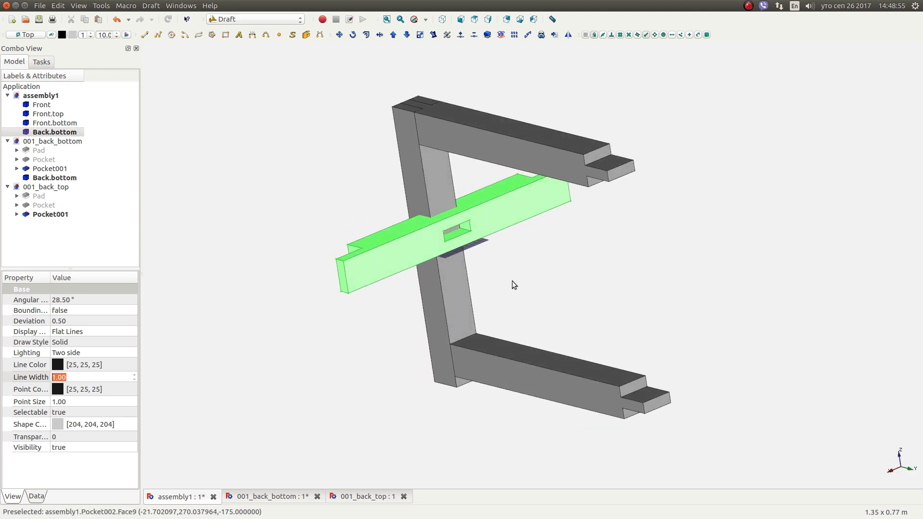
pyautogui.scroll(2, 496, 234)
pyautogui.scroll(2, 495, 235)
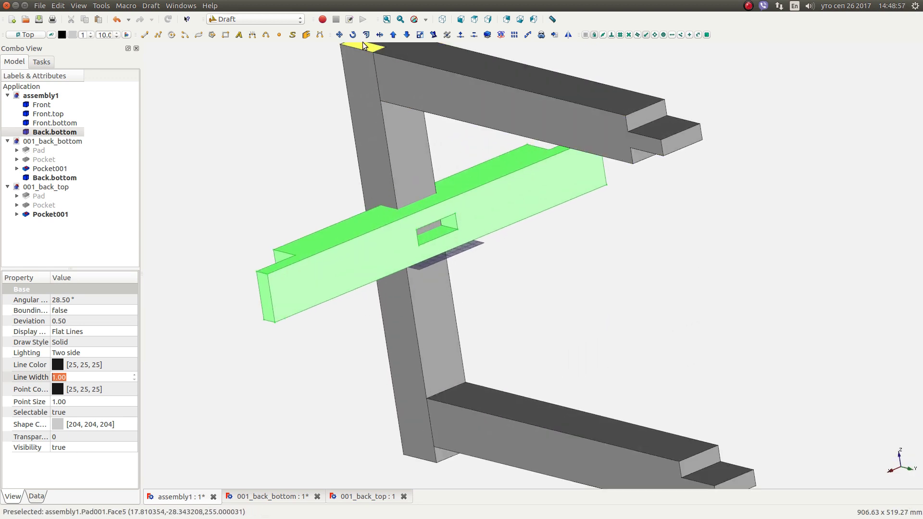
pyautogui.click(339, 35)
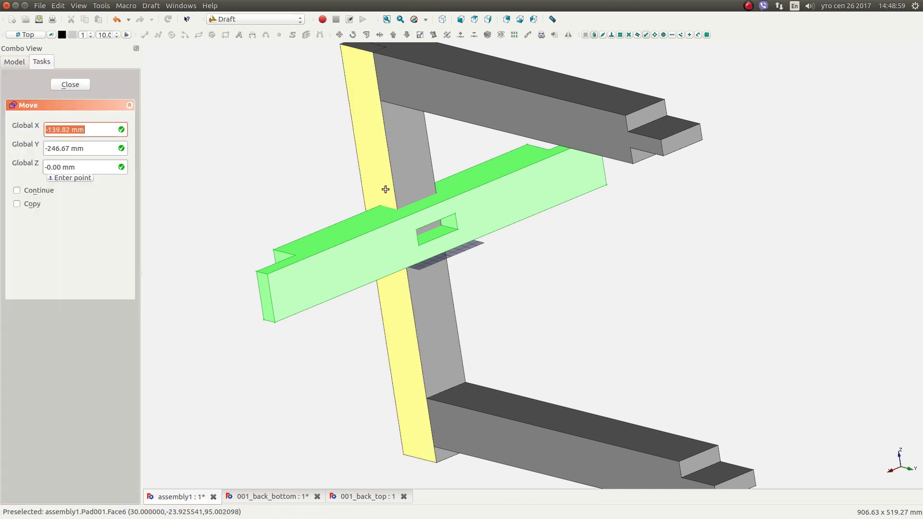
pyautogui.click(417, 231)
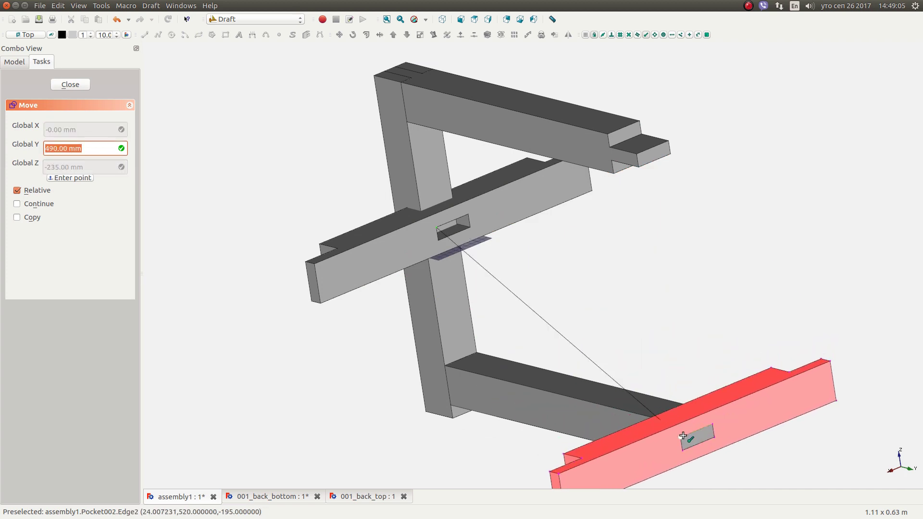
pyautogui.click(680, 436)
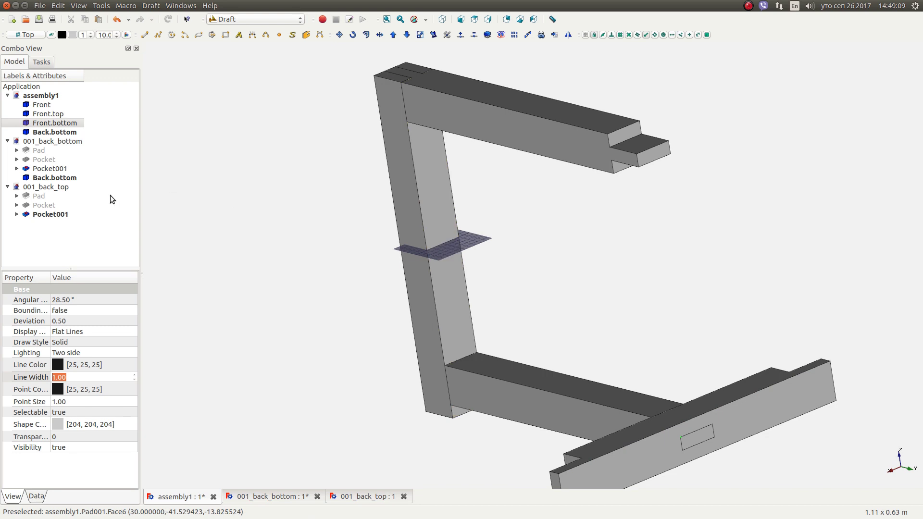
# Step: In 001_back_top, make a simple dependency-free copy of Pocket001 using the Part workbench
pyautogui.click(61, 188)
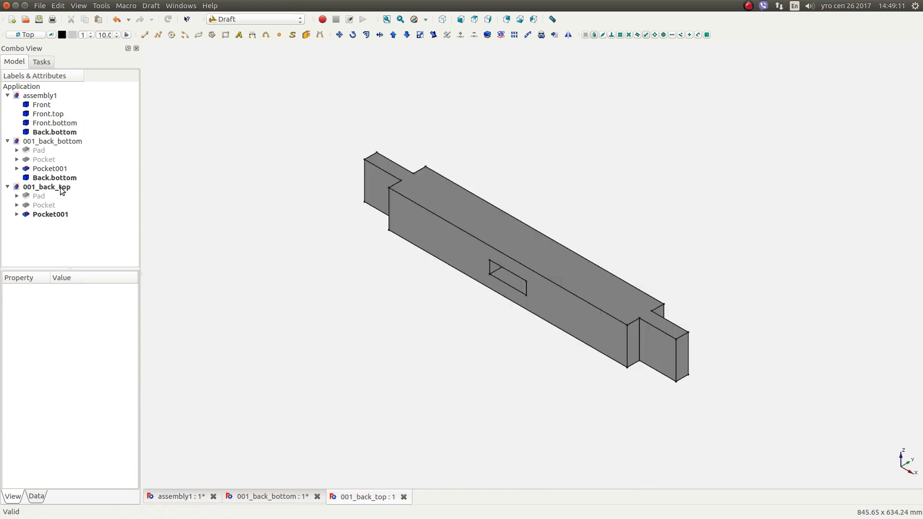
pyautogui.click(54, 214)
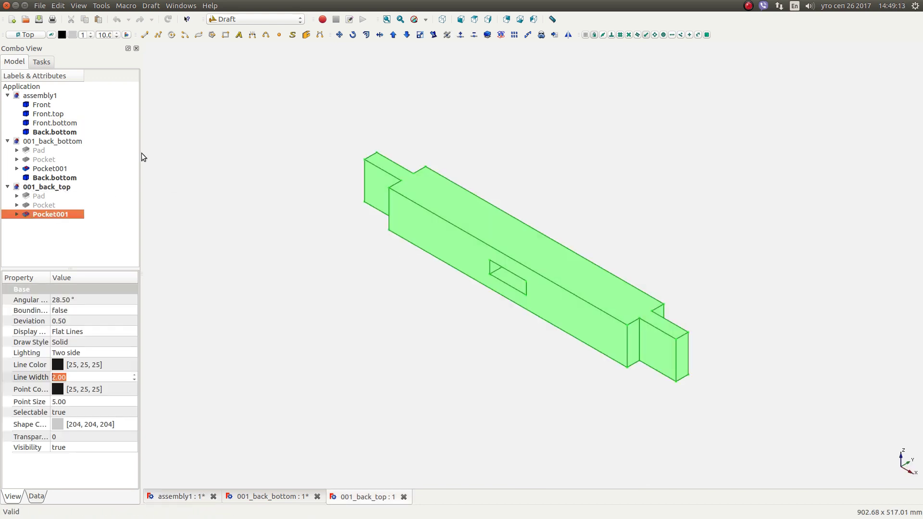
pyautogui.click(240, 19)
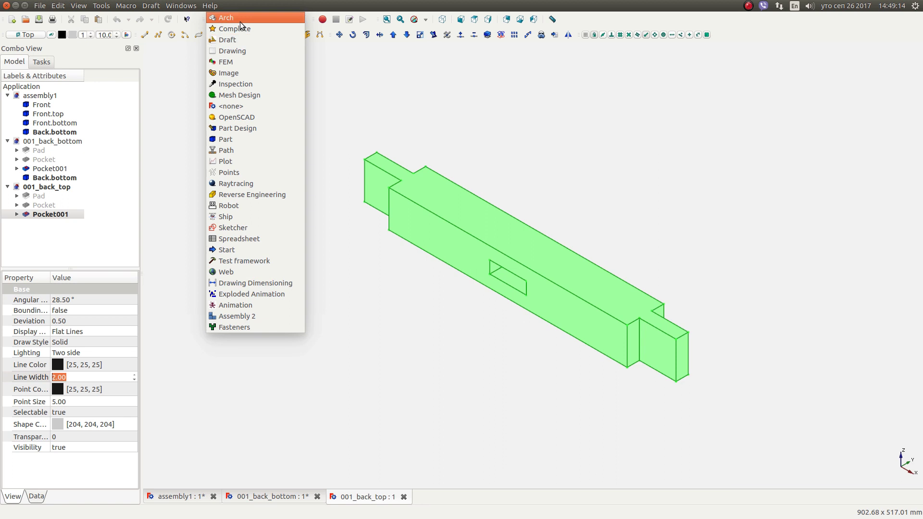
pyautogui.click(237, 138)
pyautogui.click(145, 6)
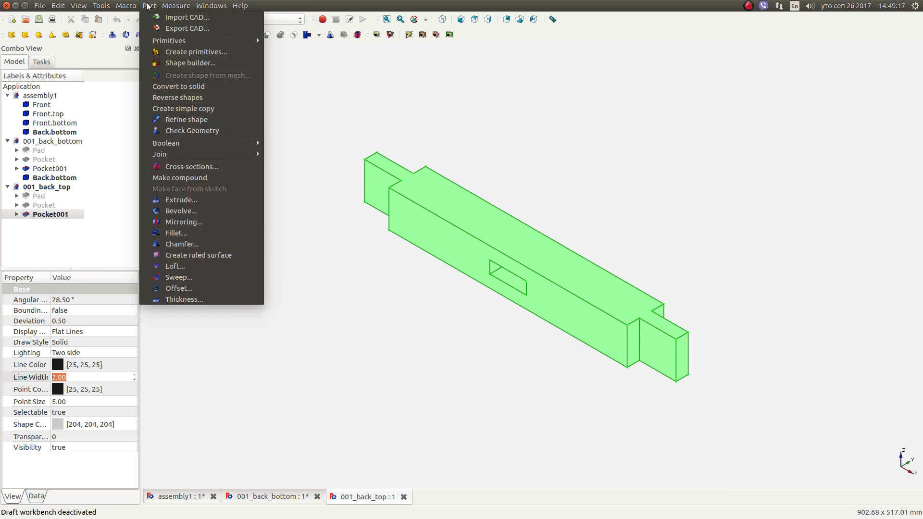
pyautogui.click(185, 109)
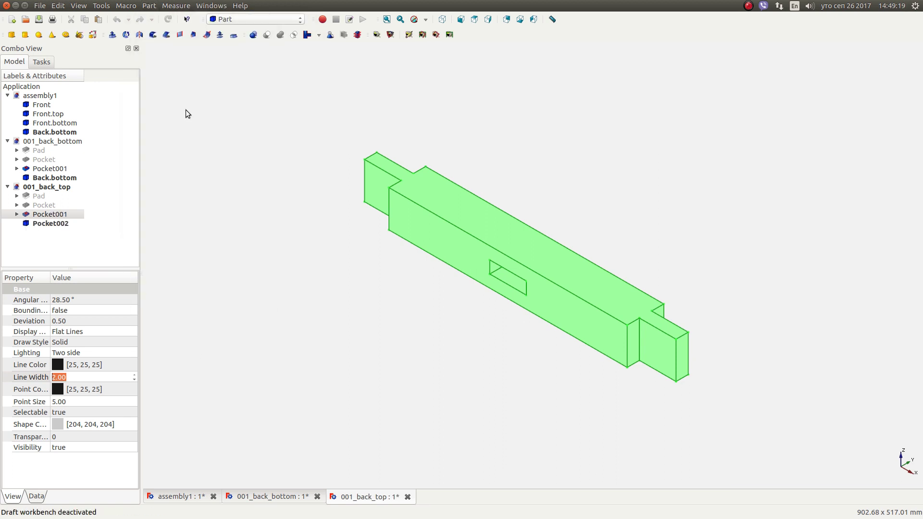
# Step: Rename the new Pocket002 copy to Back.top
pyautogui.click(40, 224)
pyautogui.rightClick(48, 225)
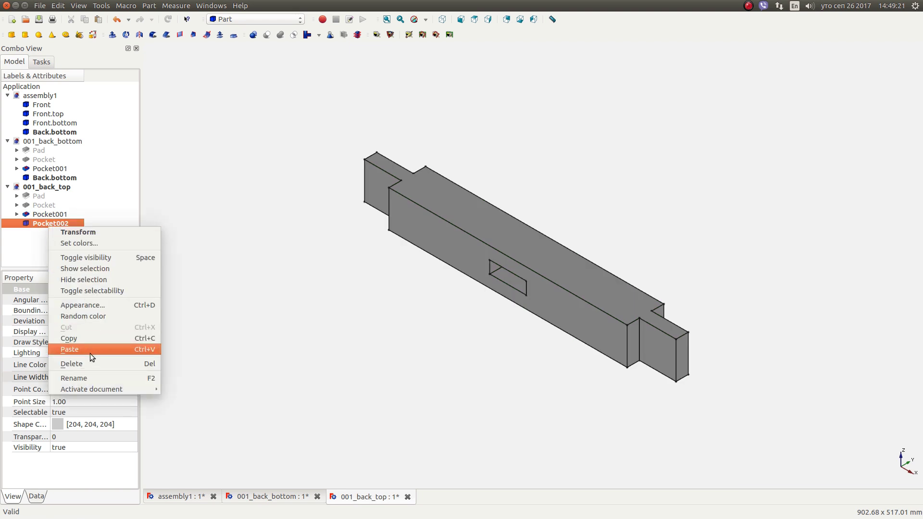
pyautogui.click(93, 377)
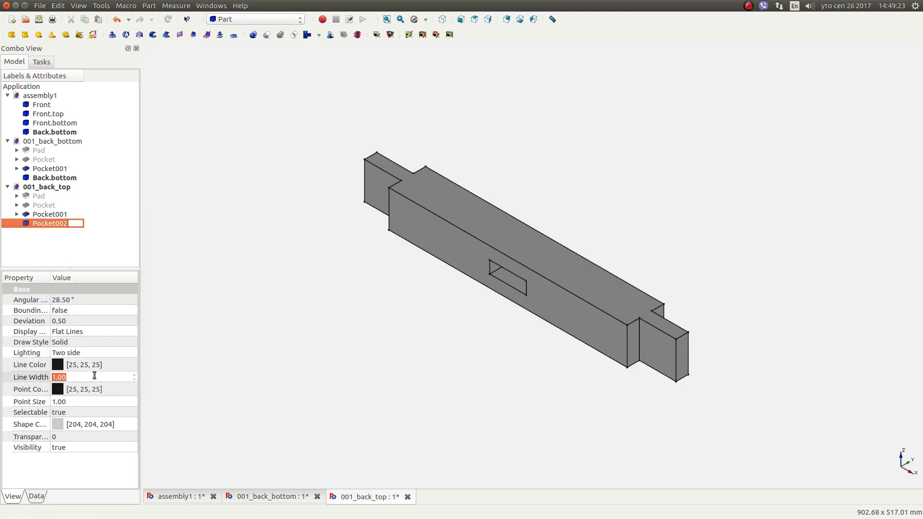
pyautogui.write('Back.top')
pyautogui.press('Return')
# Step: Back in assembly1, select Back.top and copy it to the clipboard
pyautogui.doubleClick(50, 96)
pyautogui.scroll(-3, 330, 143)
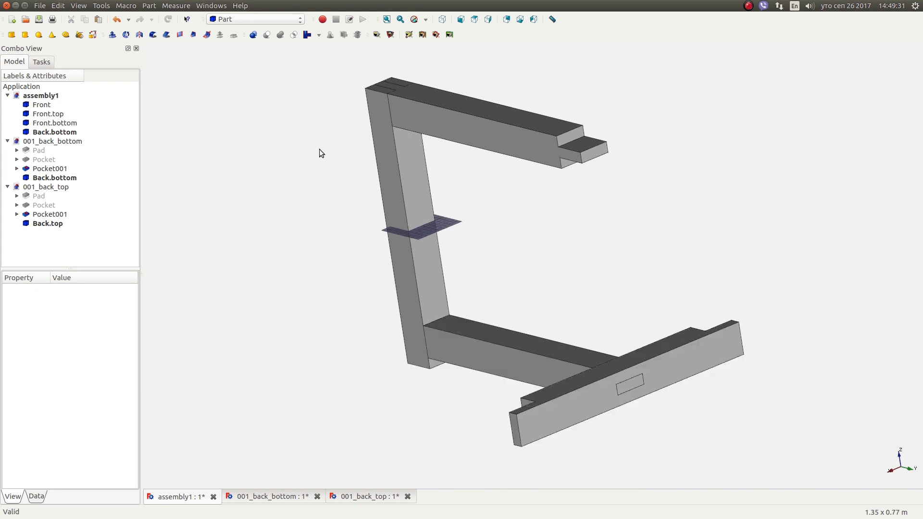
pyautogui.click(56, 224)
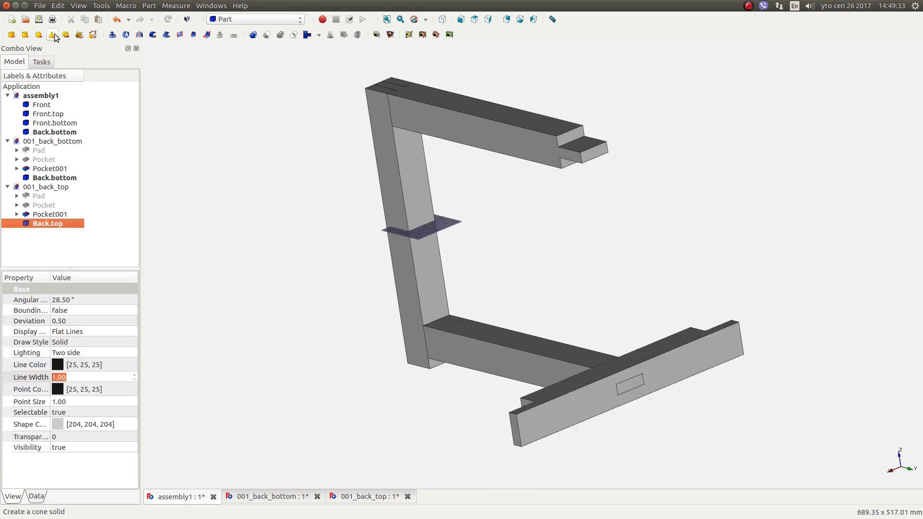
pyautogui.click(58, 5)
pyautogui.click(76, 52)
pyautogui.click(59, 6)
# Step: Paste Back.top into assembly1 and select it in the Draft workbench
pyautogui.click(77, 60)
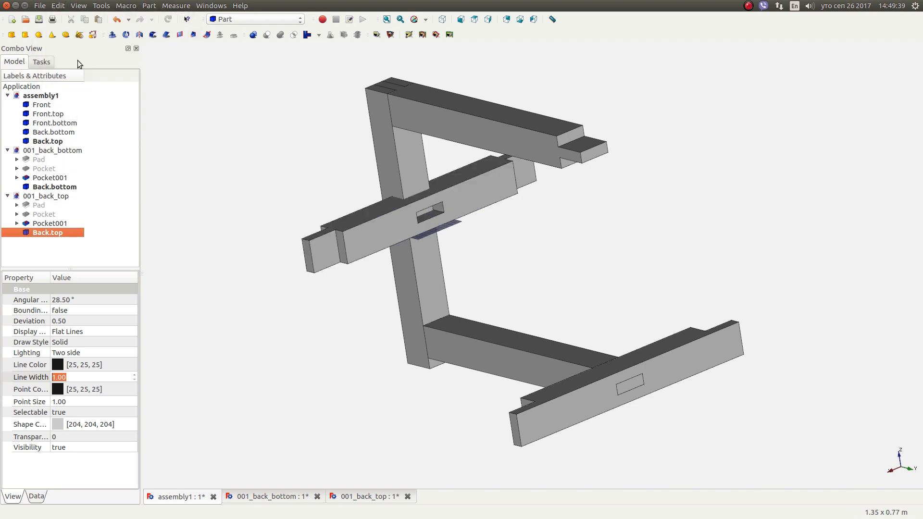
pyautogui.click(232, 19)
pyautogui.click(240, 36)
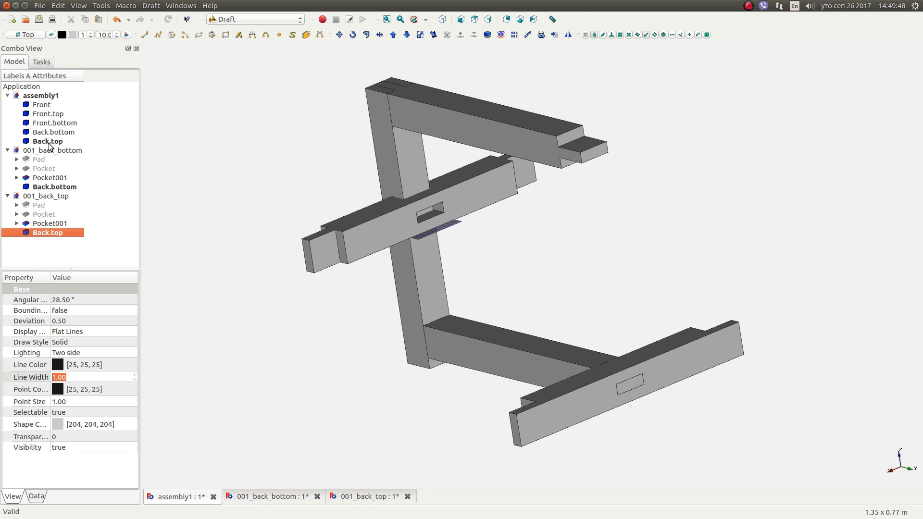
pyautogui.click(48, 141)
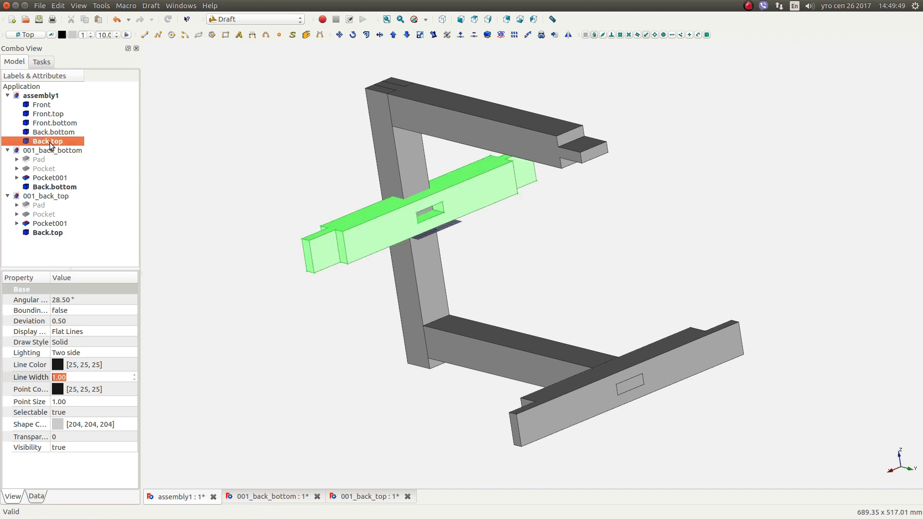
# Step: Move Back.top 490 mm along Y from the mortise corner, then set the isometric view
pyautogui.click(340, 34)
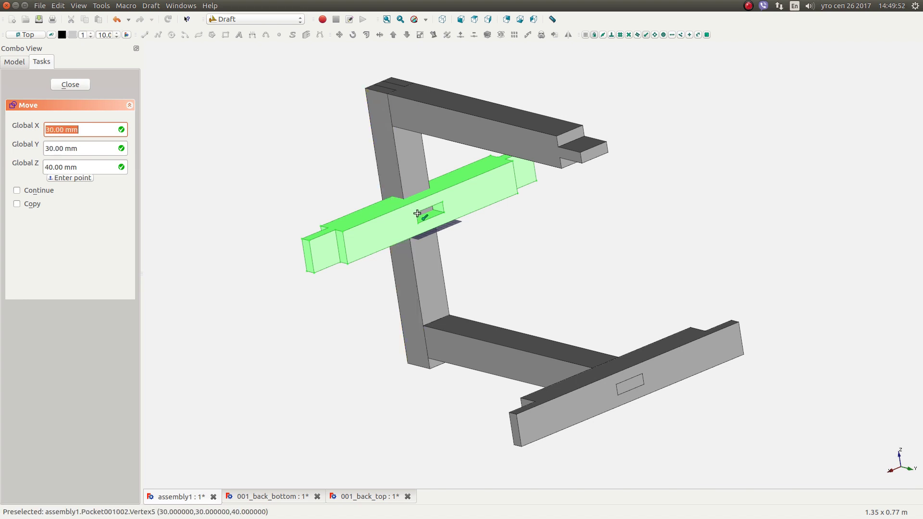
pyautogui.click(416, 215)
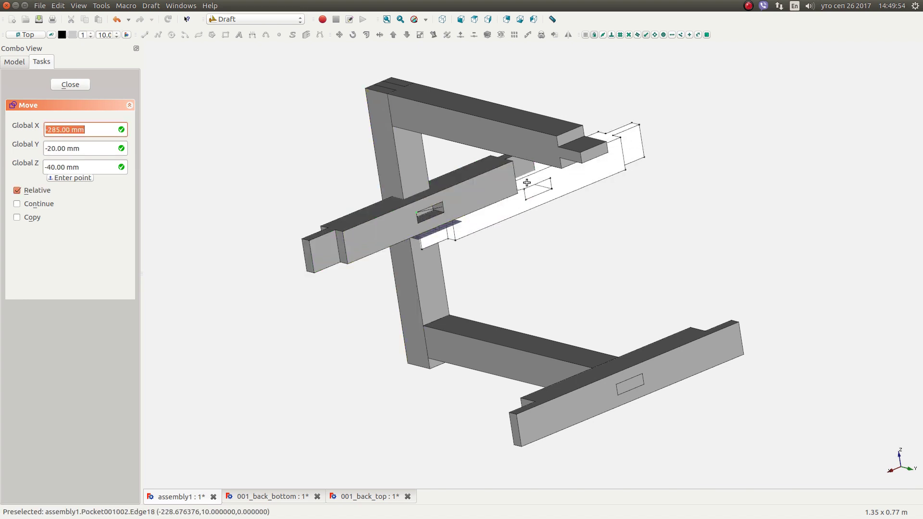
pyautogui.press('y')
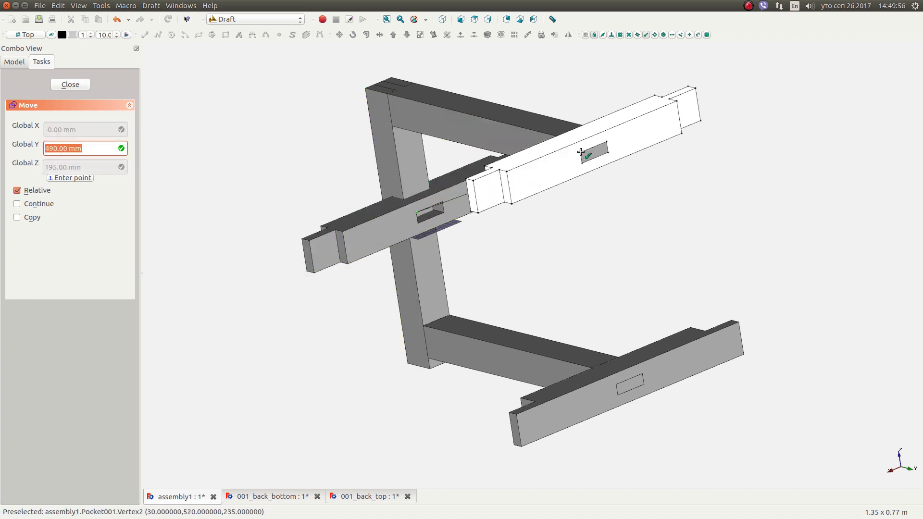
pyautogui.click(581, 152)
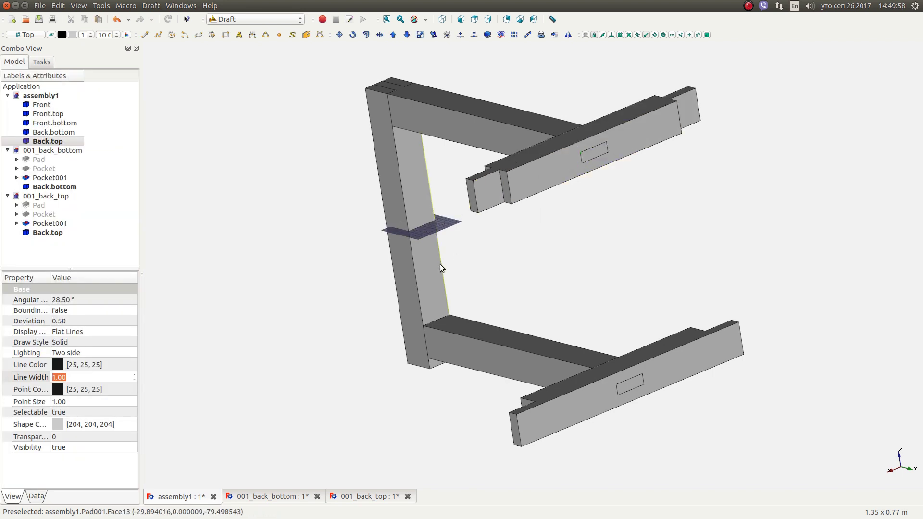
pyautogui.click(442, 20)
# Step: Close 001_back_top and 001_back_bottom, saving their changes, then save assembly1
pyautogui.click(387, 19)
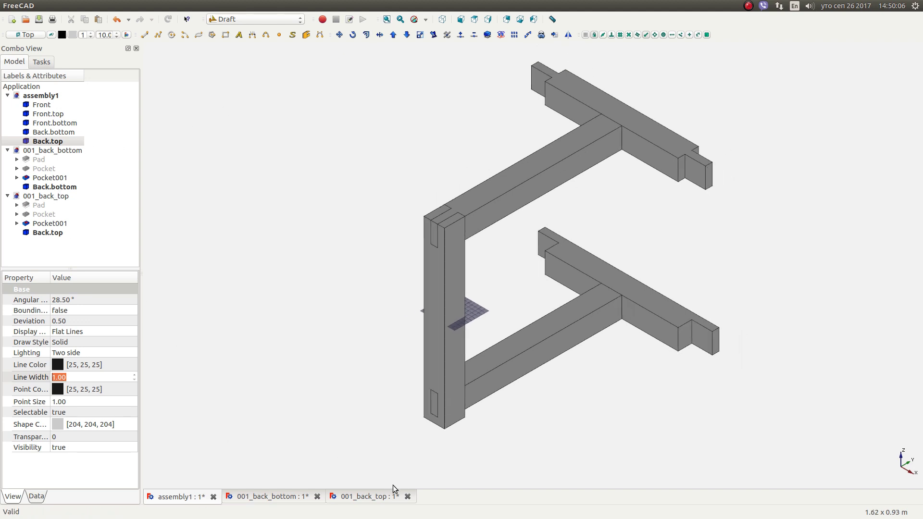
pyautogui.click(407, 497)
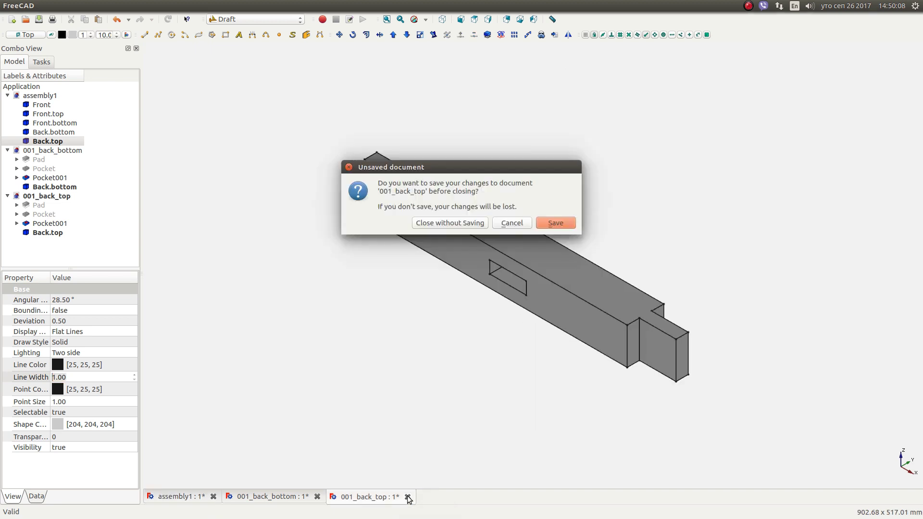
pyautogui.click(559, 223)
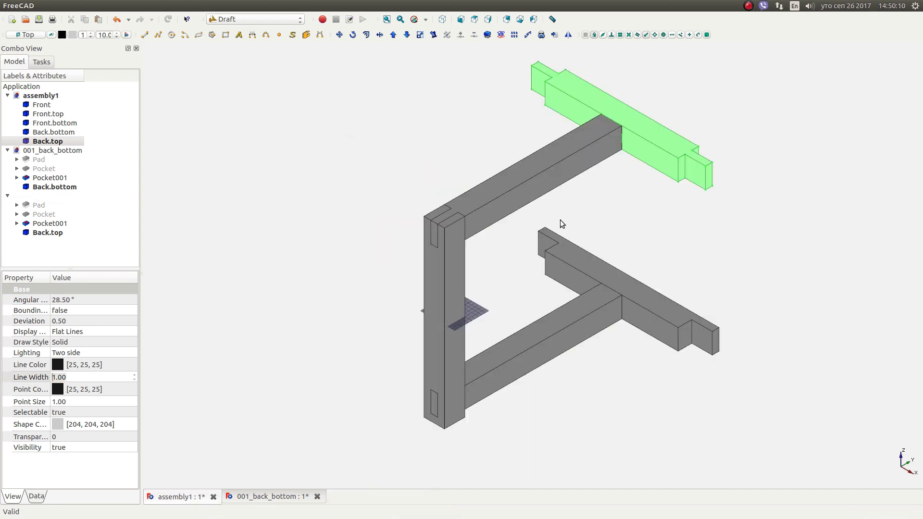
pyautogui.click(317, 497)
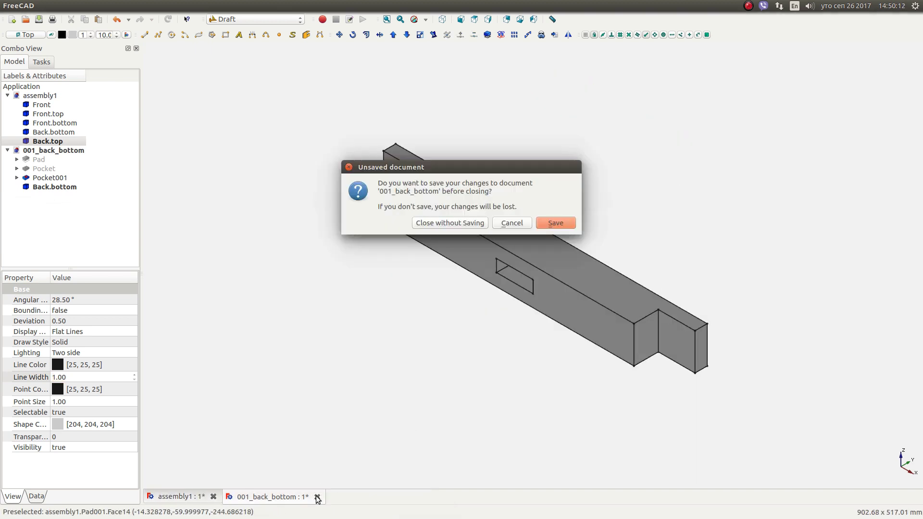
pyautogui.click(552, 228)
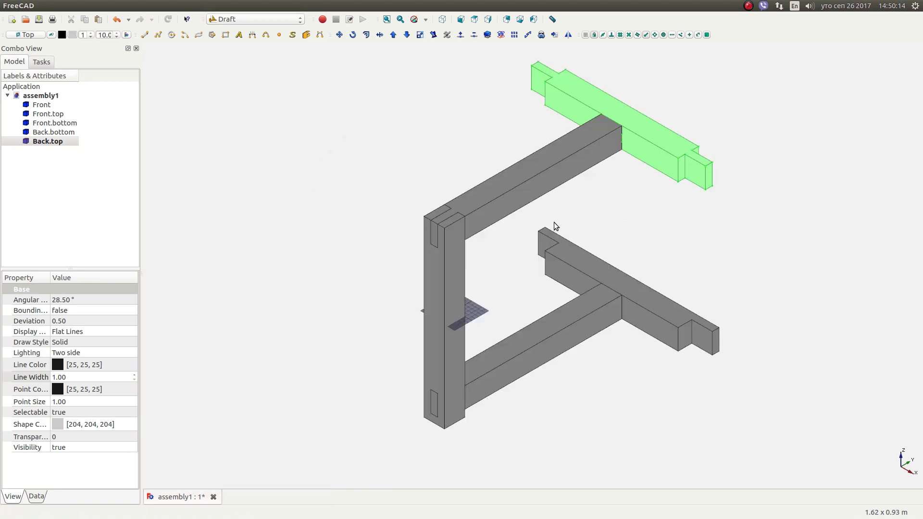
pyautogui.click(40, 6)
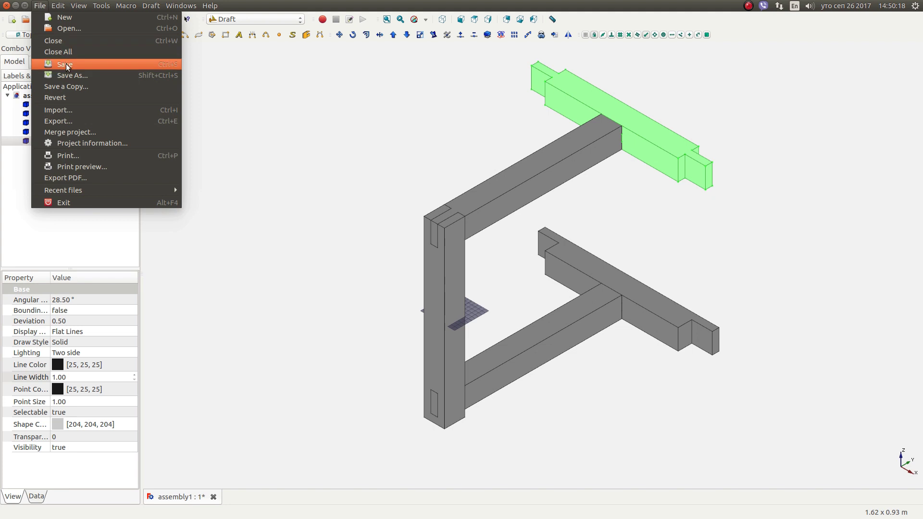
pyautogui.click(66, 63)
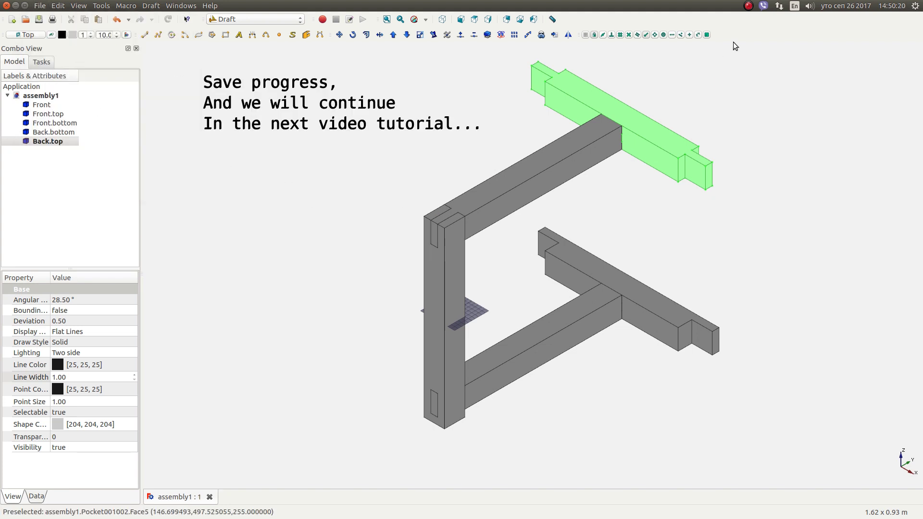